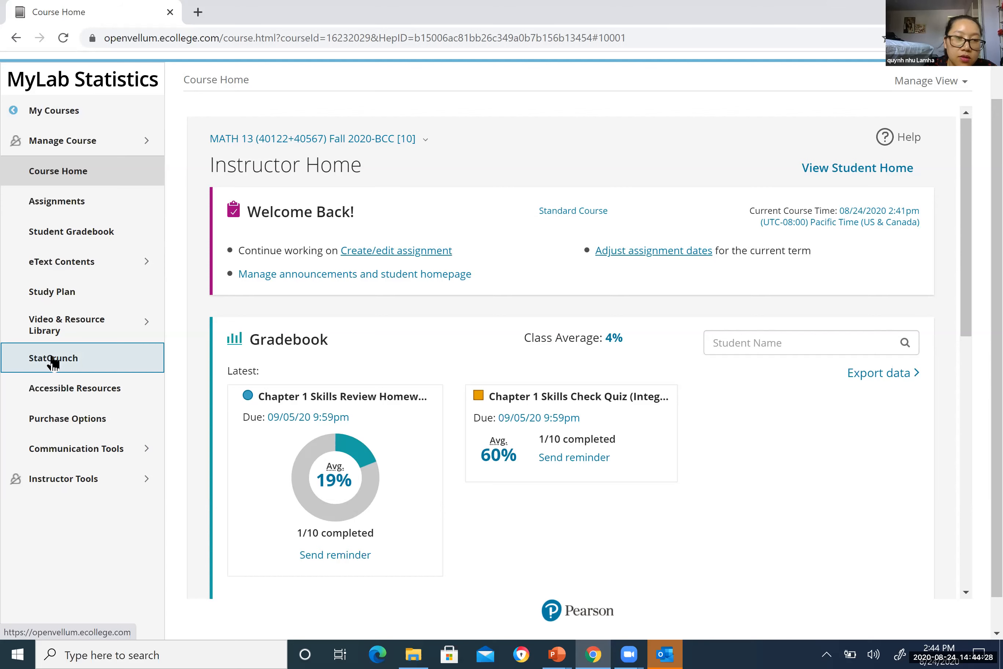
Go from the course site to the StatCrunch website and open a blank StatCrunch data table.
click(52, 359)
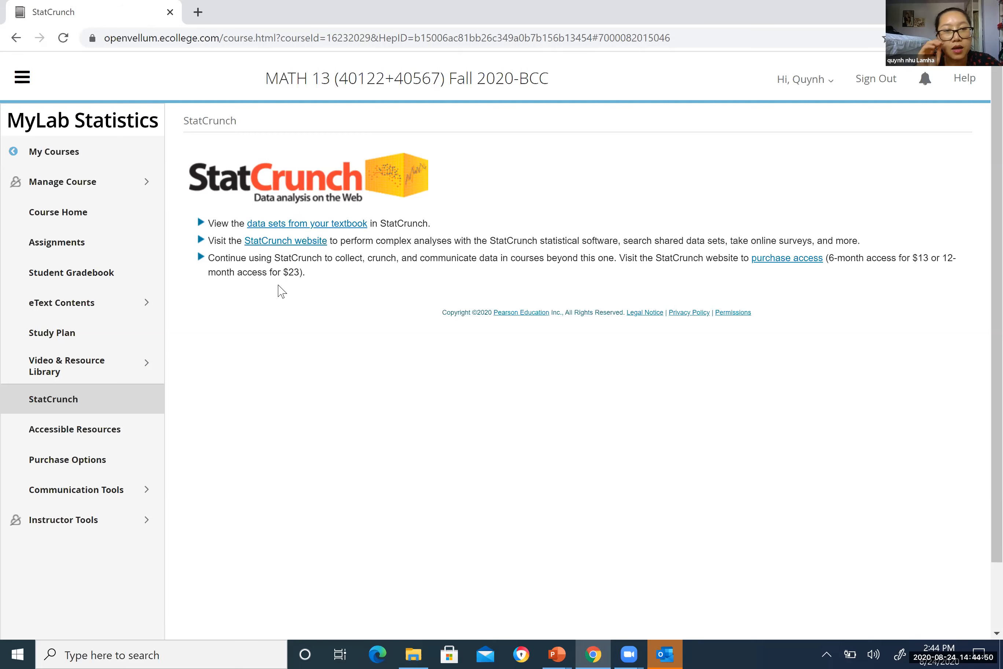
click(278, 241)
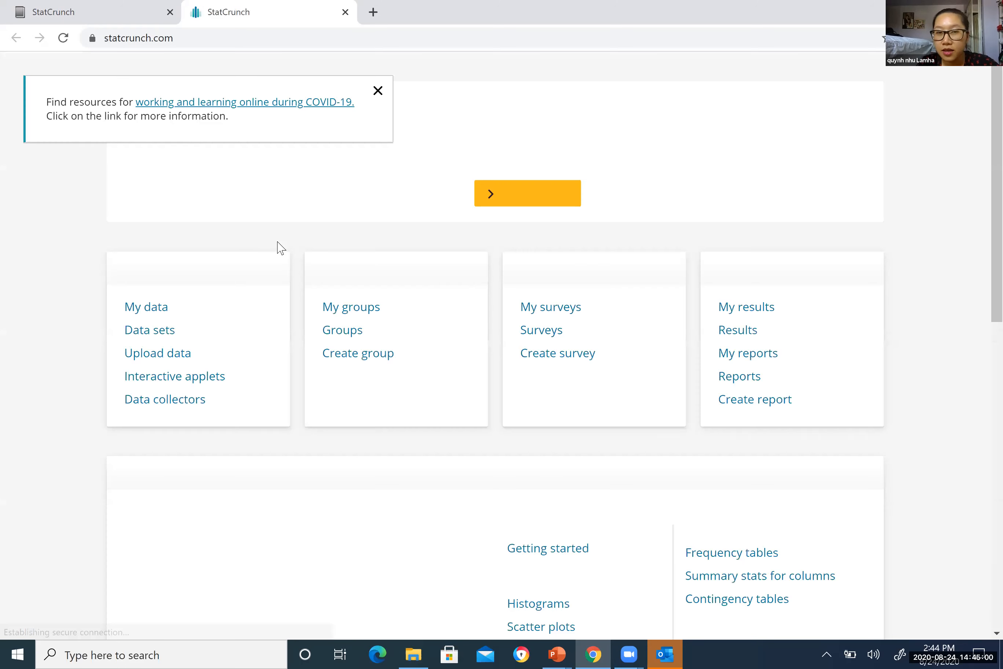
click(378, 91)
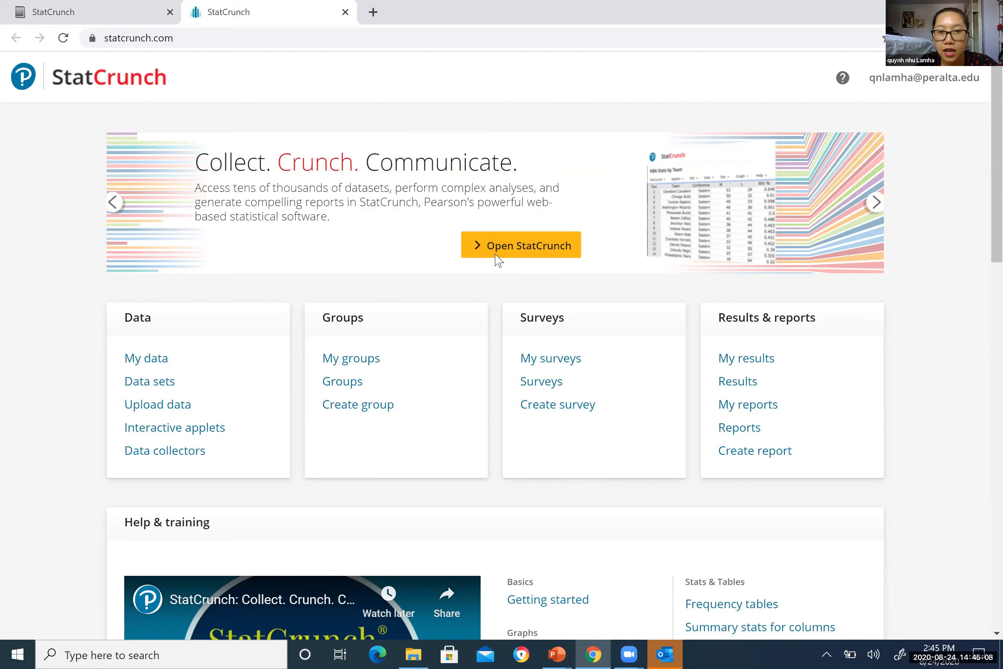
click(513, 246)
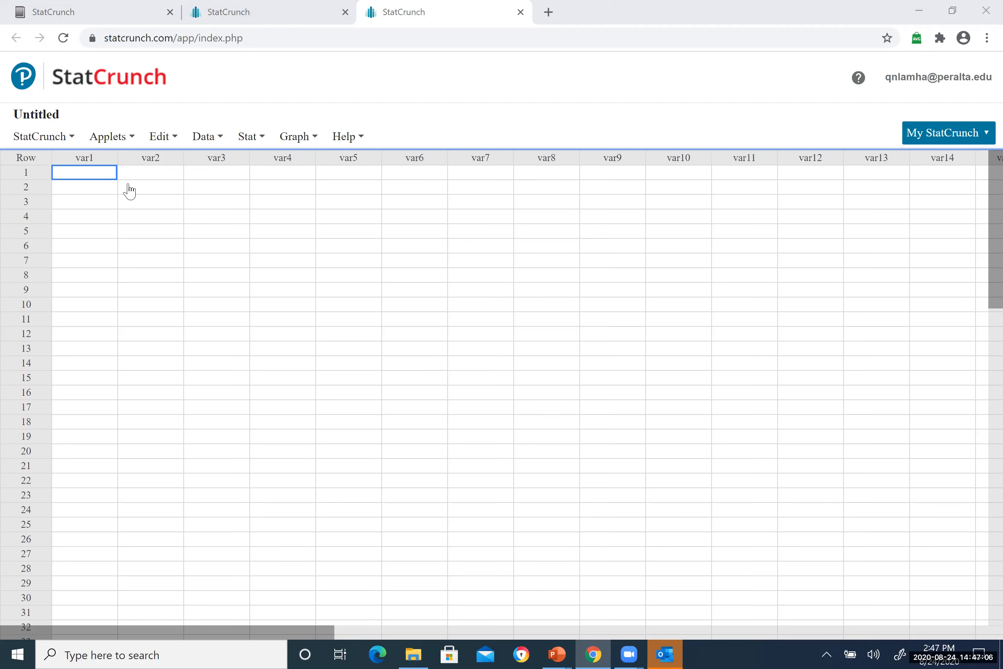
Rename the first column of the data table as Height.
click(112, 173)
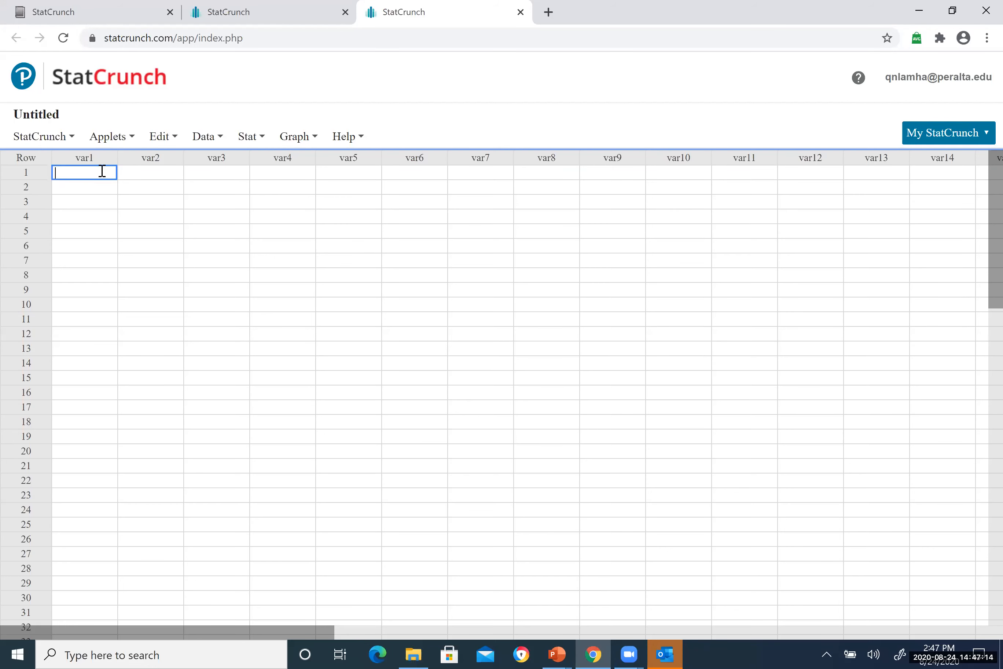
click(86, 154)
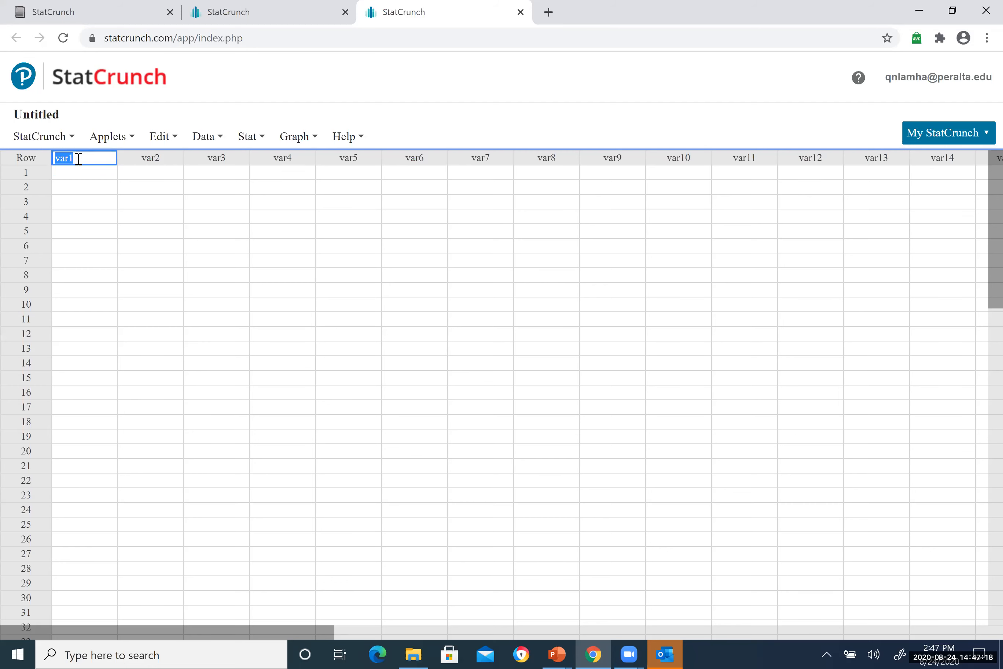
key(BackSpace)
text(Height)
click(81, 173)
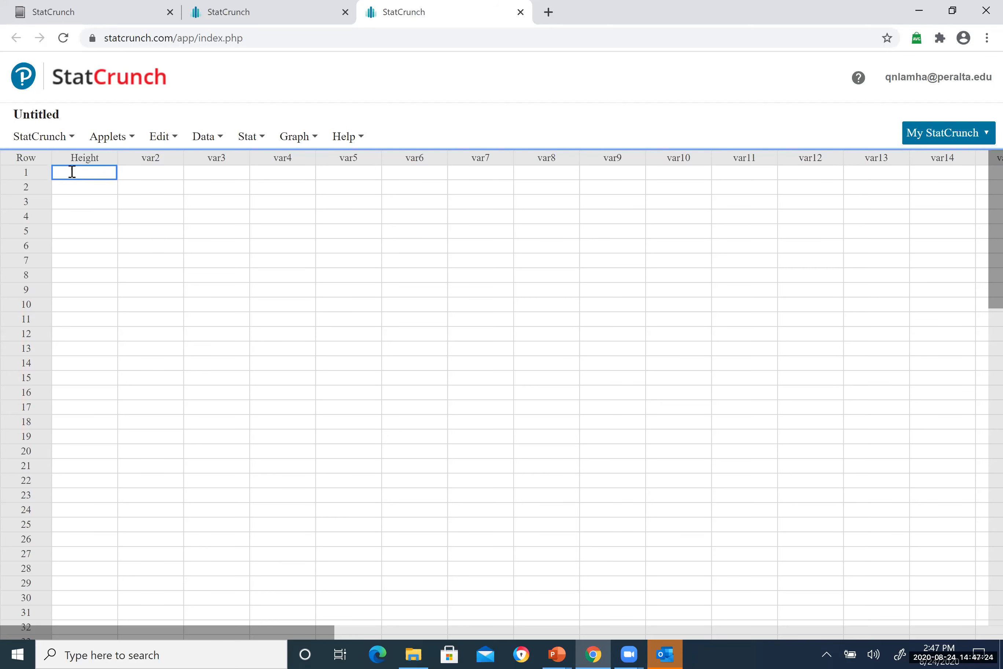
click(44, 175)
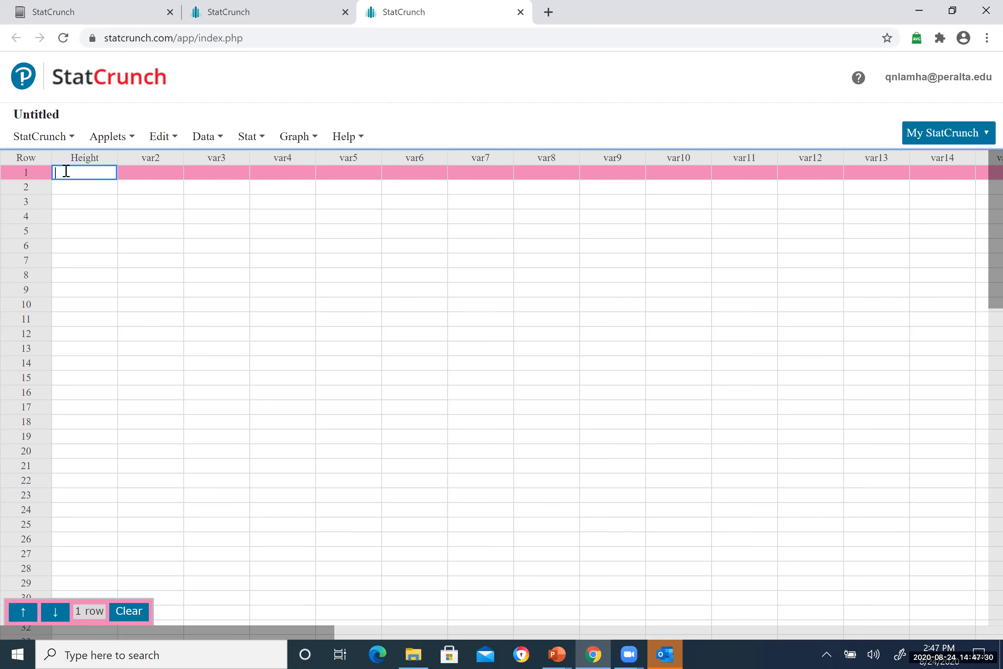
Insert one column to the right of Height and delete that inserted column again.
click(111, 158)
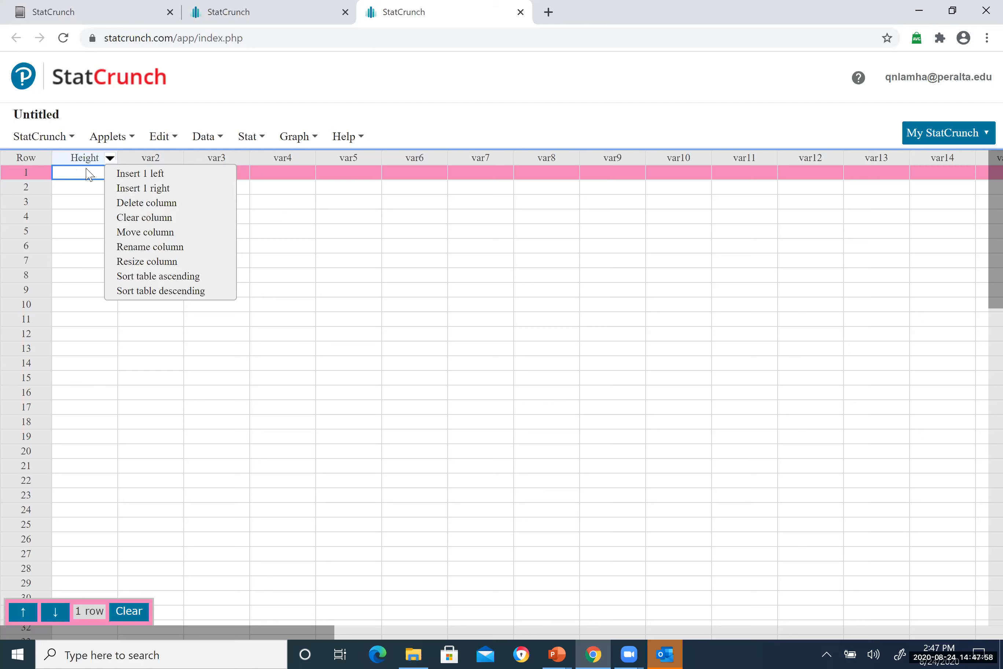
click(141, 191)
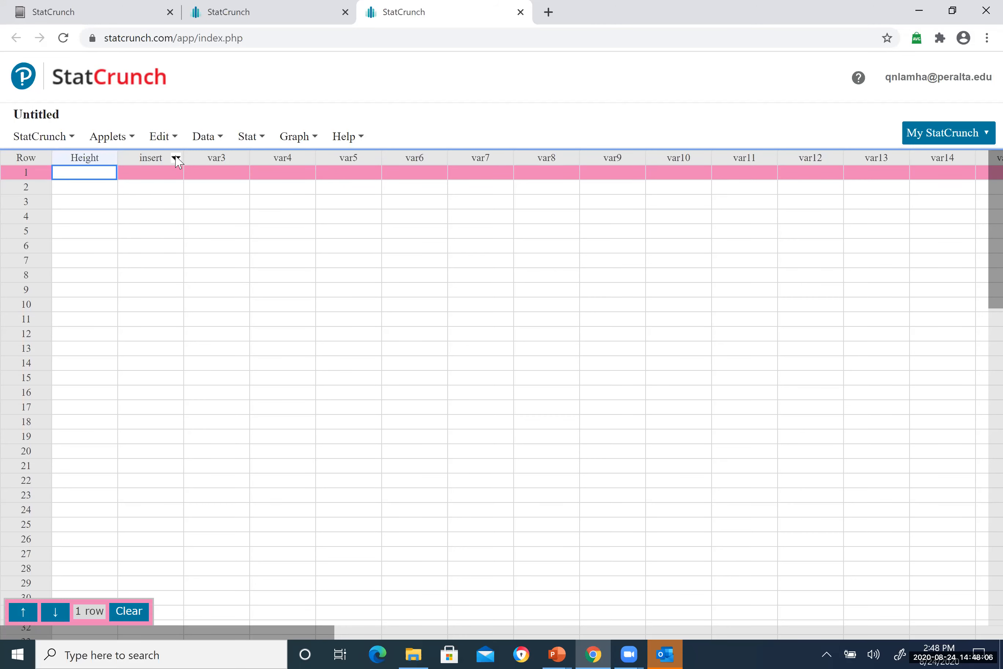
click(176, 158)
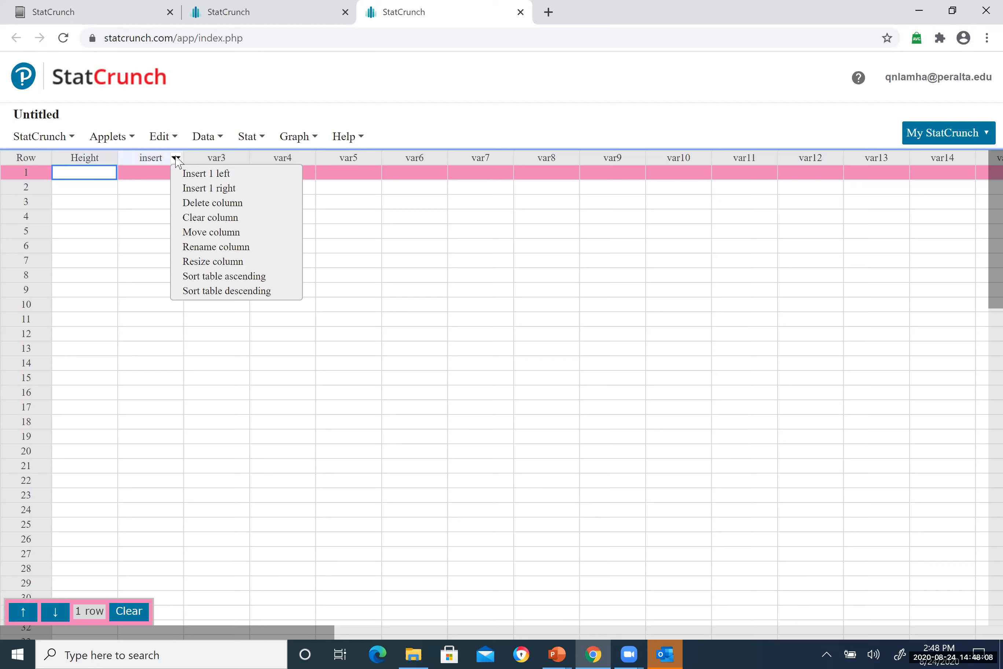
click(195, 204)
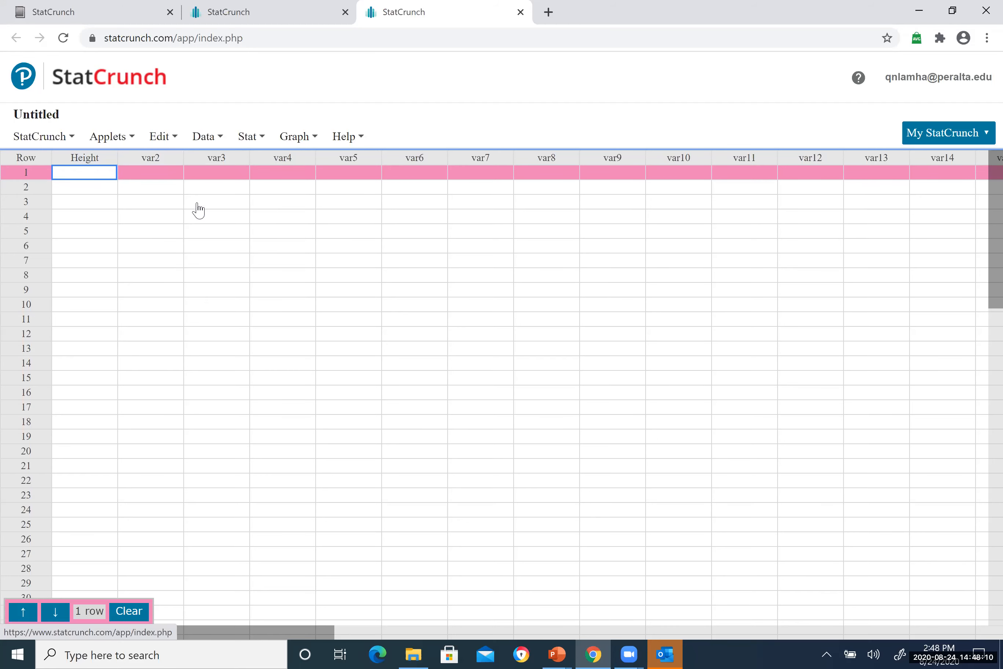
Switch to the PowerPoint slide on the interquartile range example to read the eight children's heights.
click(111, 187)
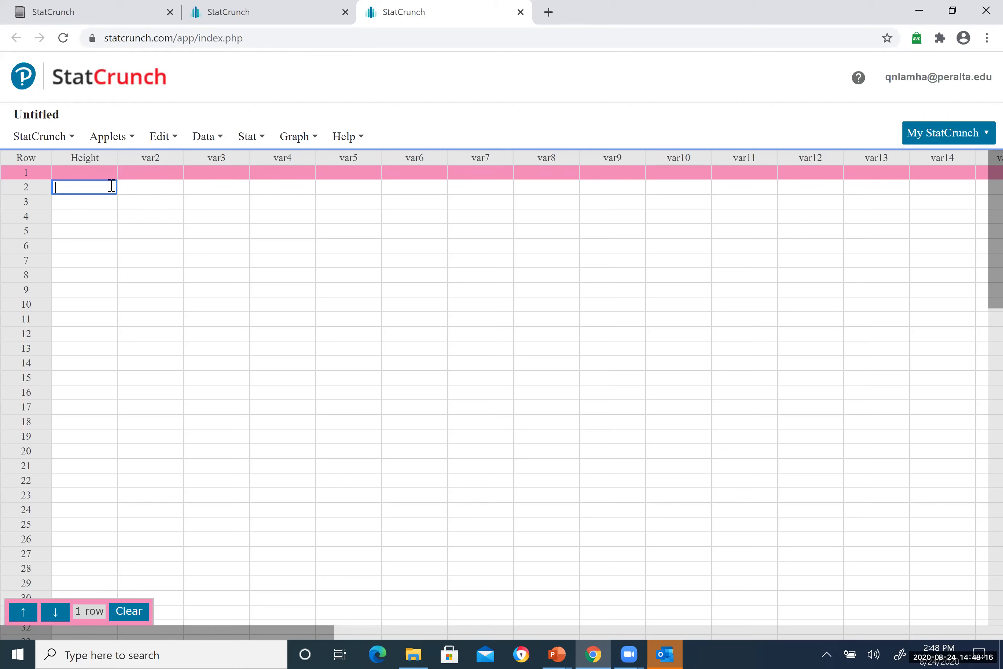
click(557, 653)
click(628, 592)
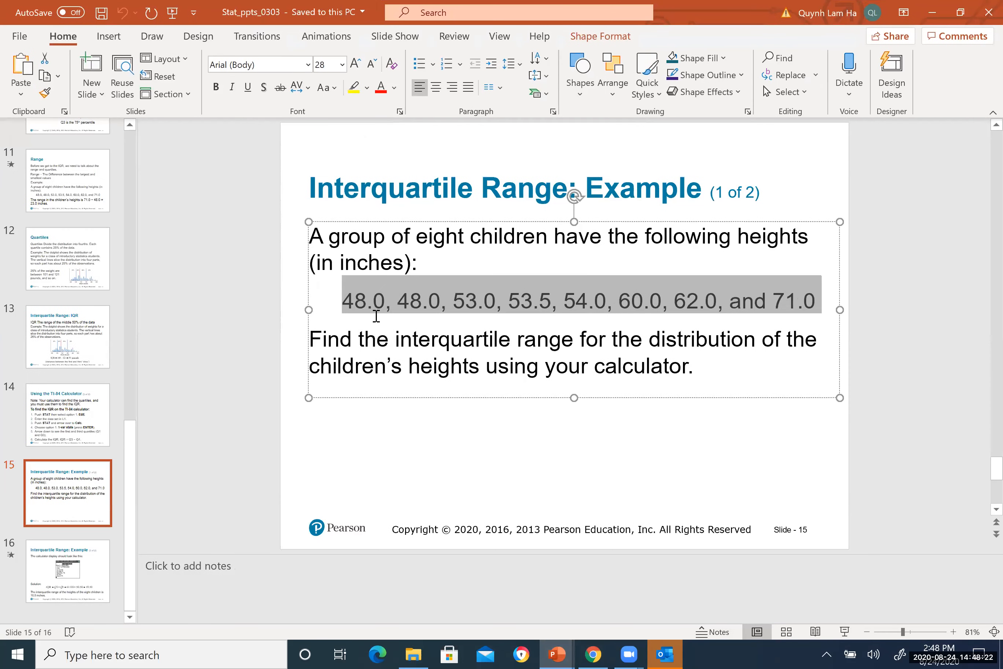
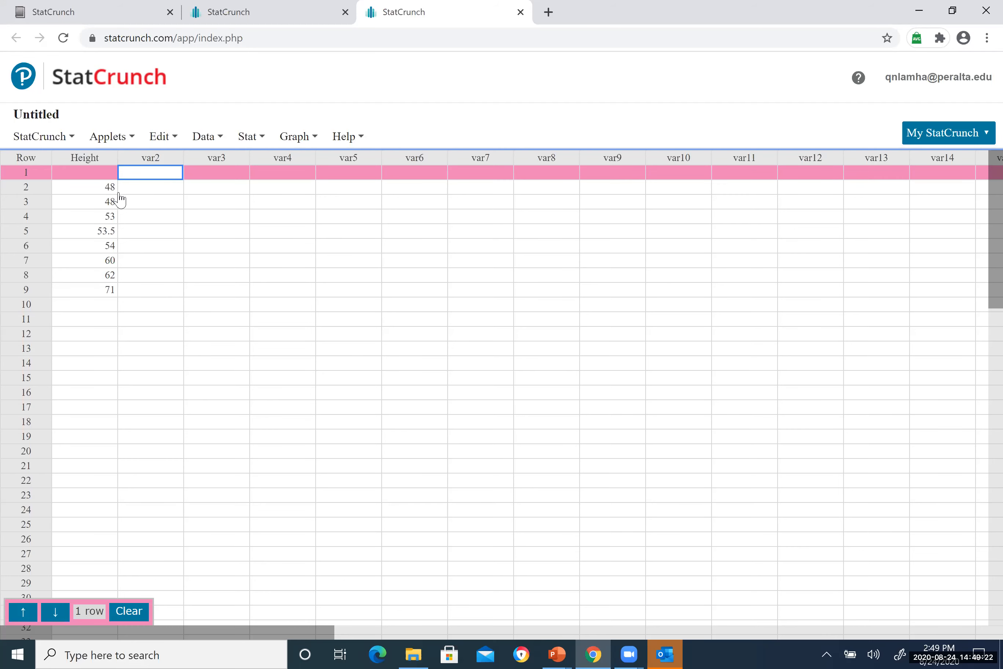
Delete the empty first row above the values in the Height column.
click(94, 172)
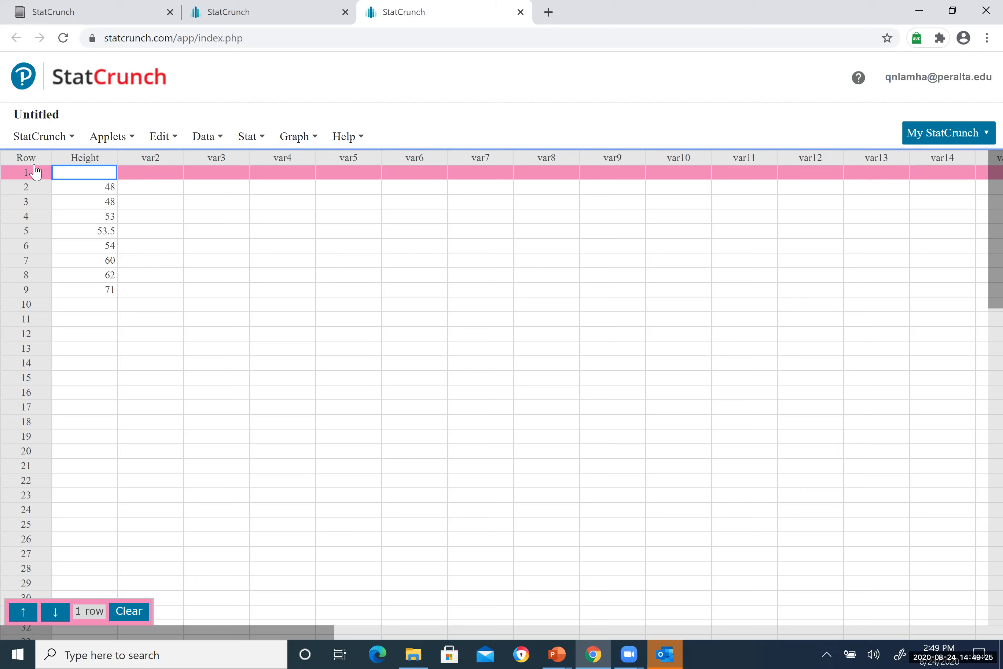
right_click(14, 171)
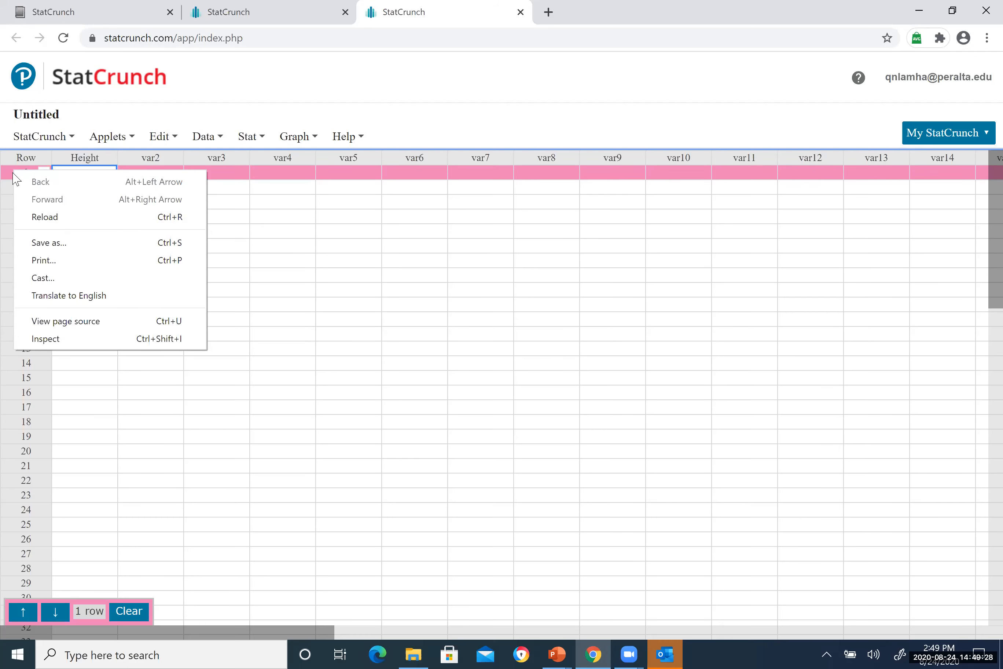
click(13, 171)
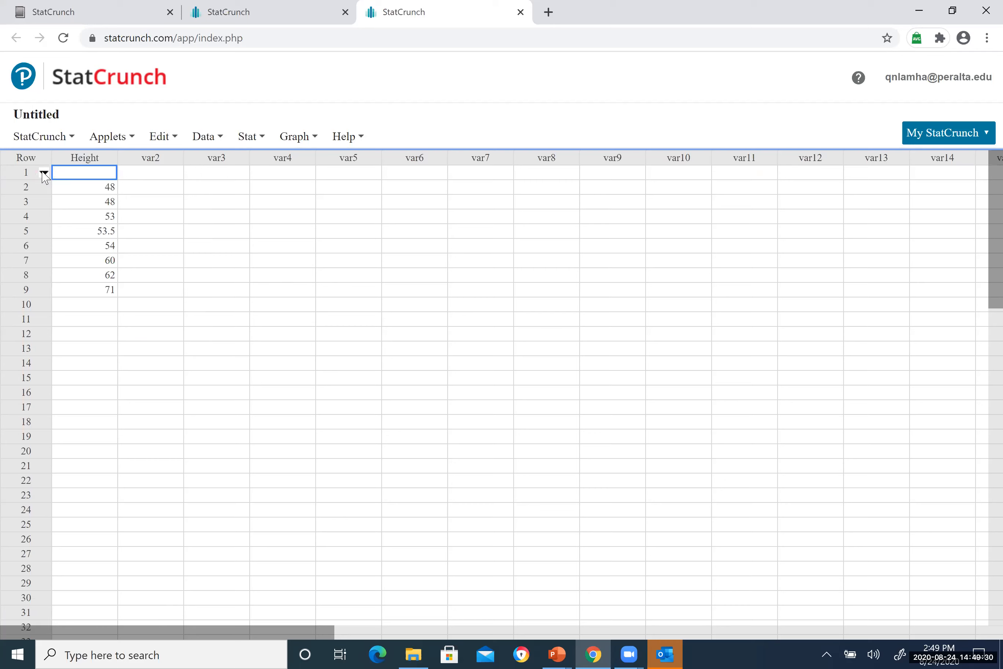
right_click(42, 174)
key(Escape)
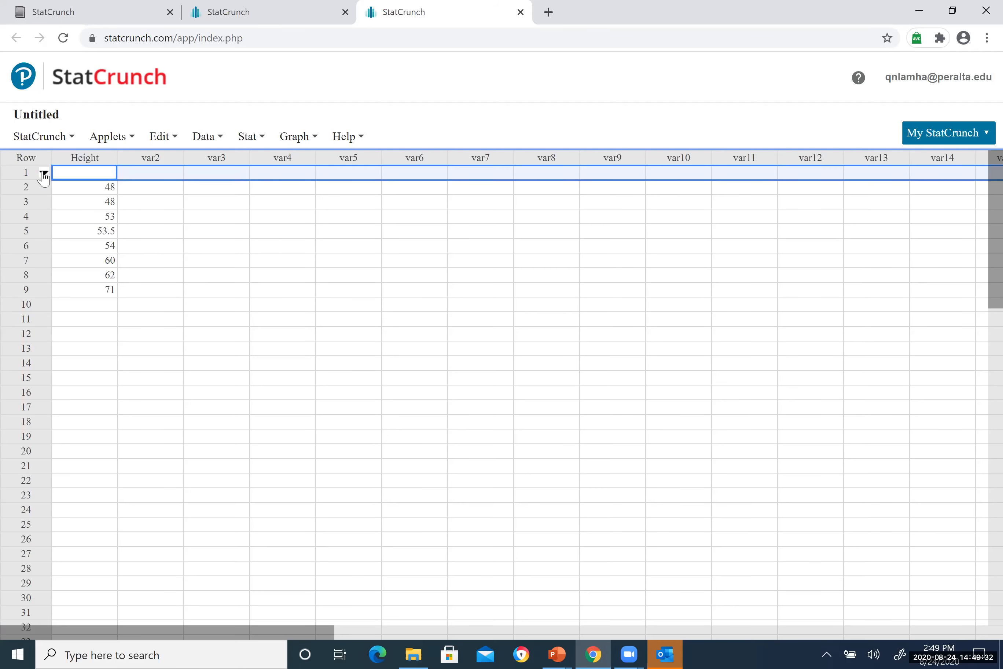
click(43, 173)
click(55, 232)
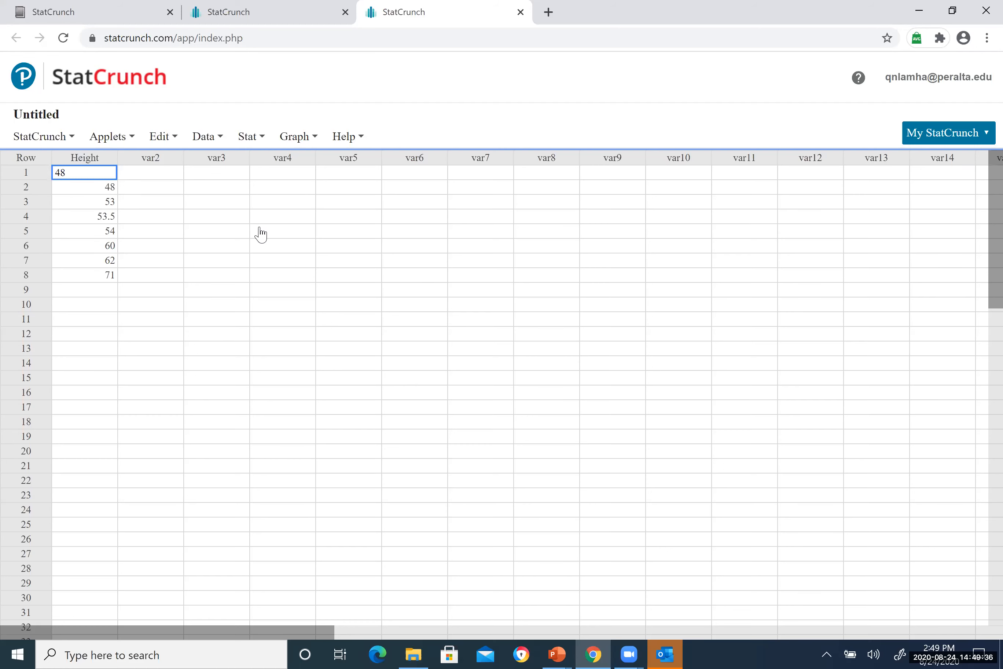
click(238, 206)
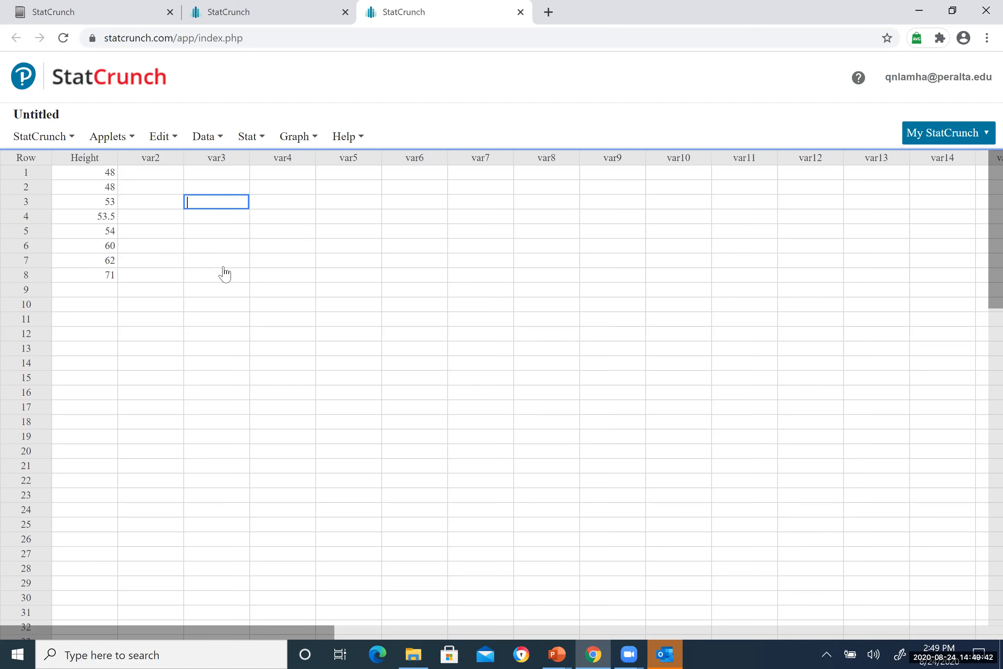
Open the Mean/SD vs. Median/IQR applet.
click(41, 138)
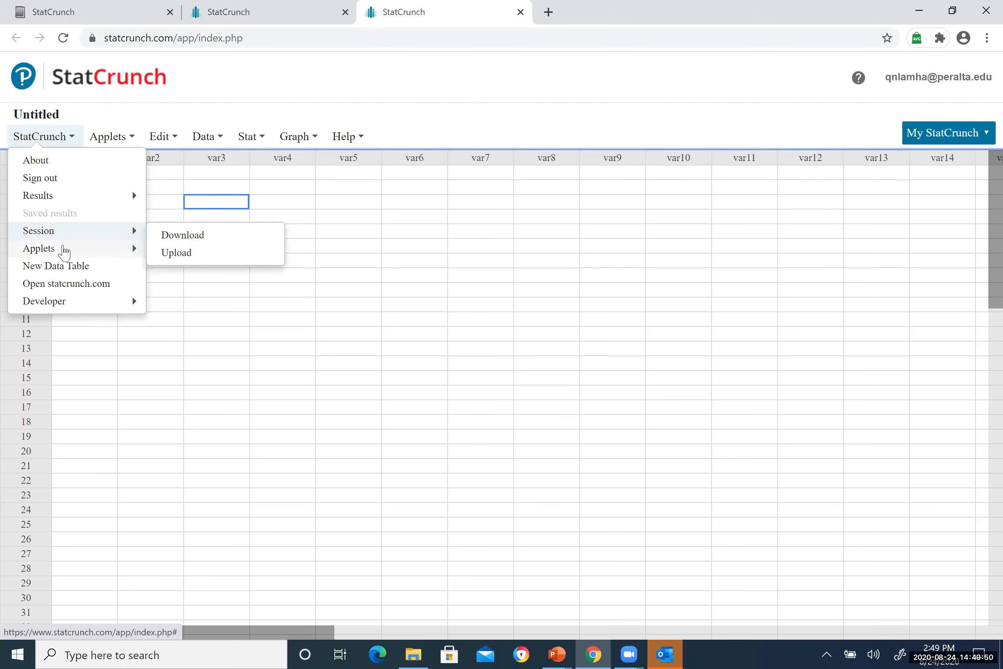
mouse_move(64, 253)
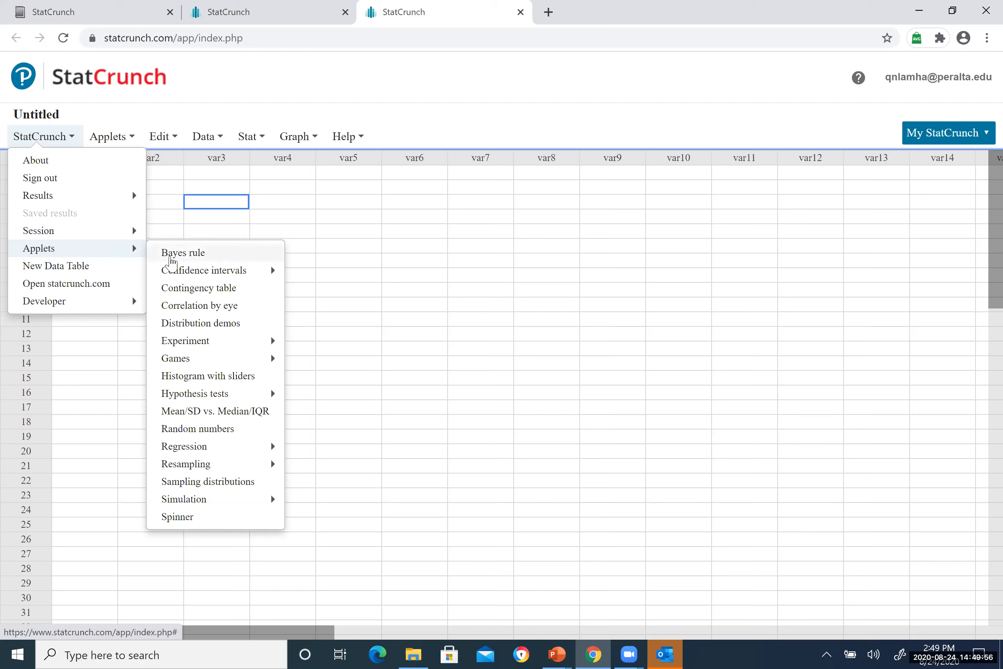
mouse_move(187, 269)
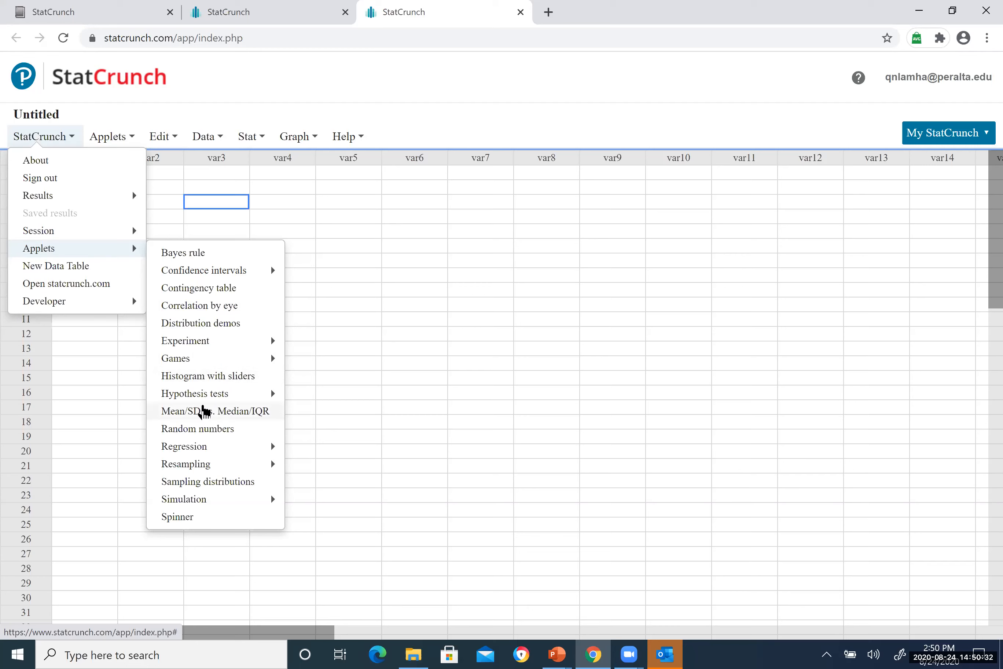
mouse_move(175, 395)
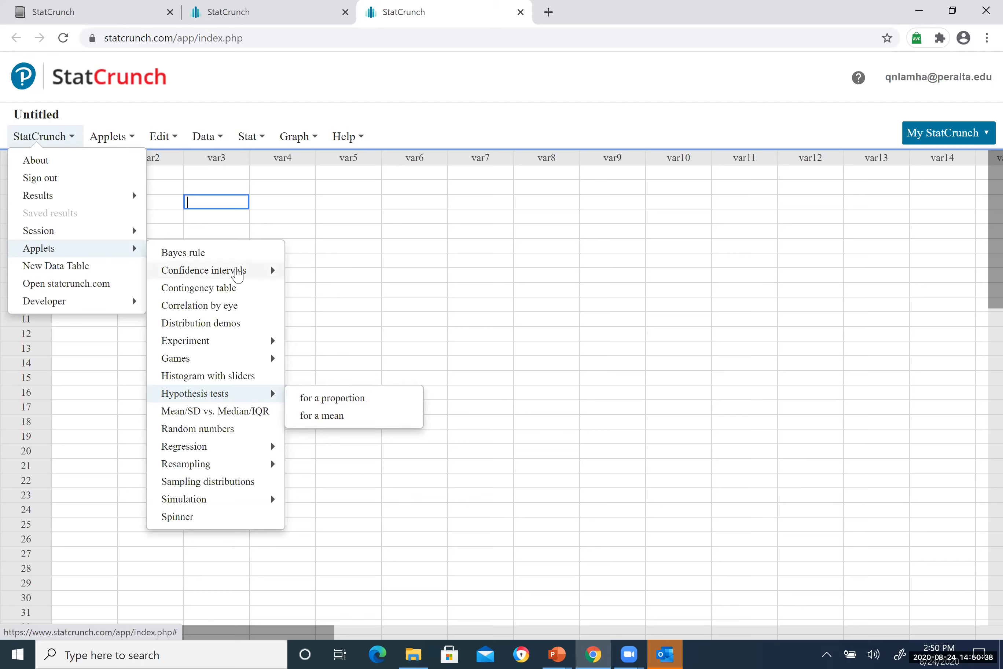
mouse_move(237, 275)
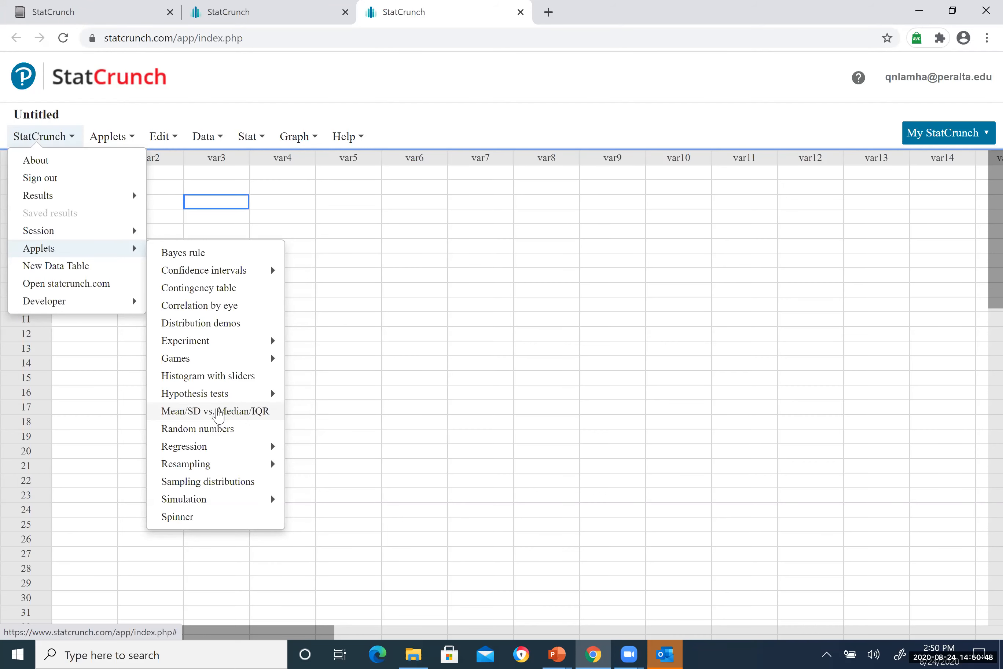
click(219, 412)
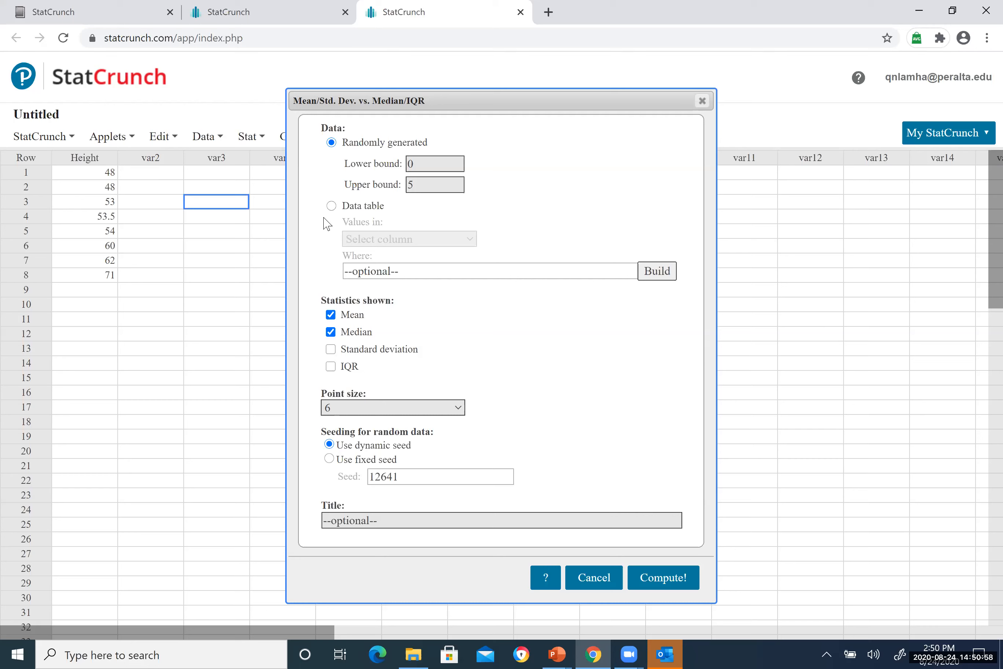
Base the applet on the data table, with its values taken from the Height column.
click(331, 207)
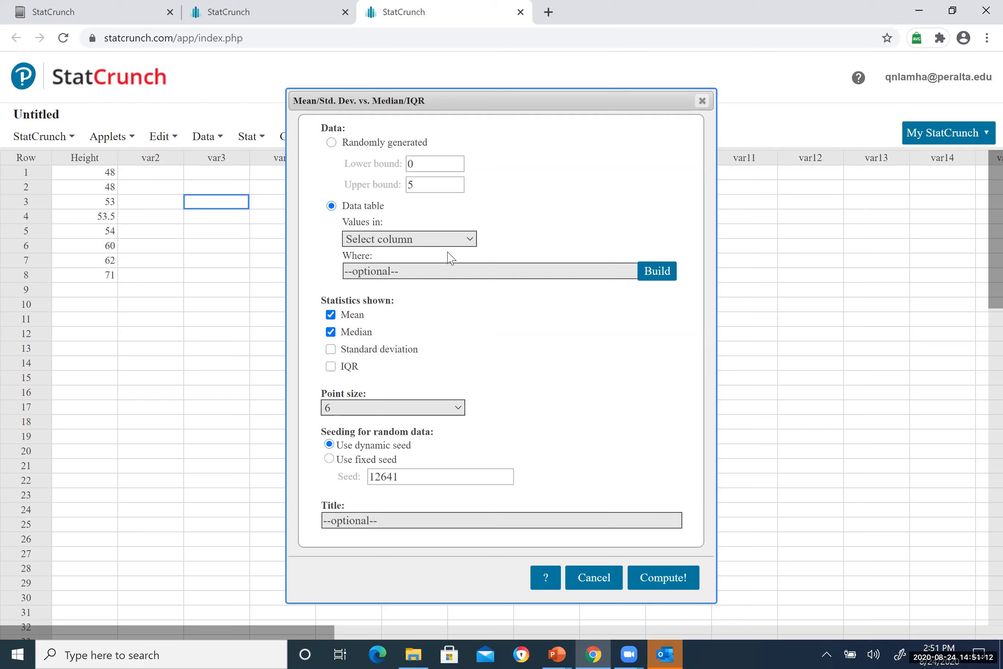
click(471, 243)
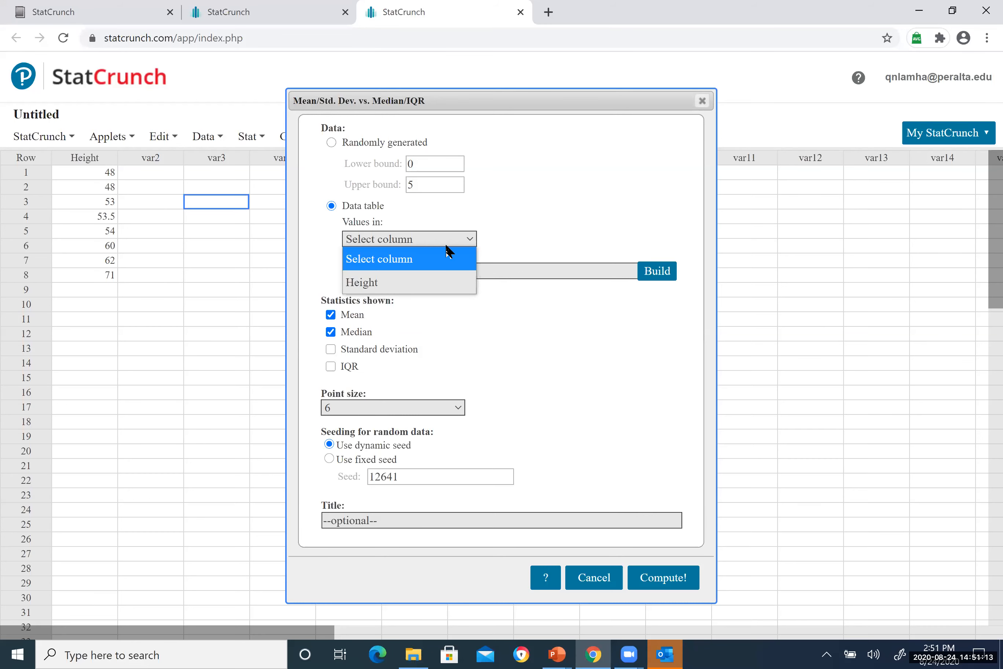
click(370, 286)
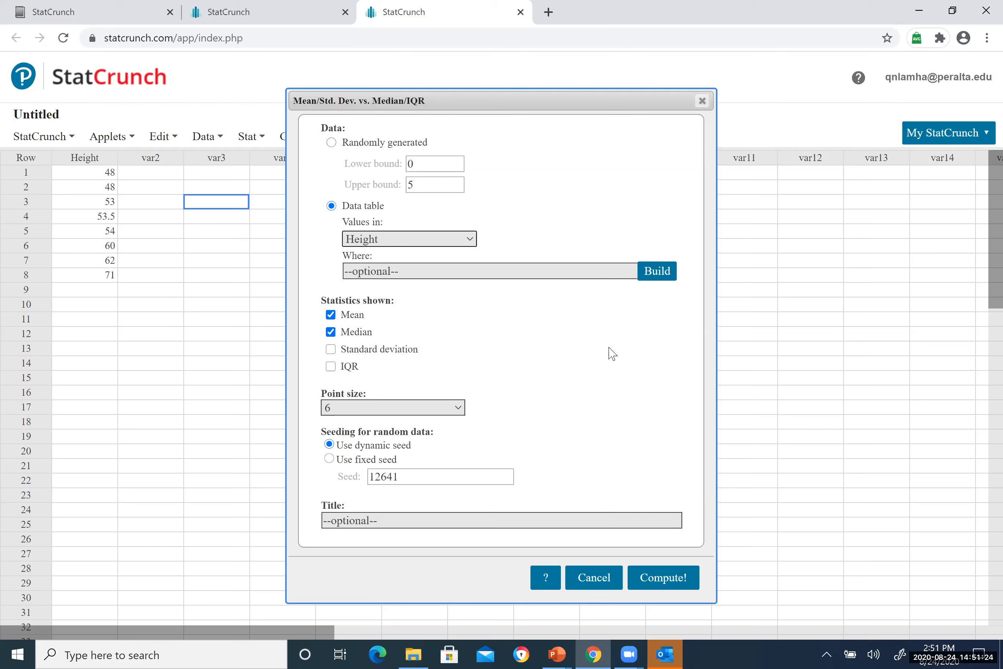
Add IQR and standard deviation to the statistics shown, keep point size 6, and compute the result.
click(331, 366)
click(331, 349)
click(458, 407)
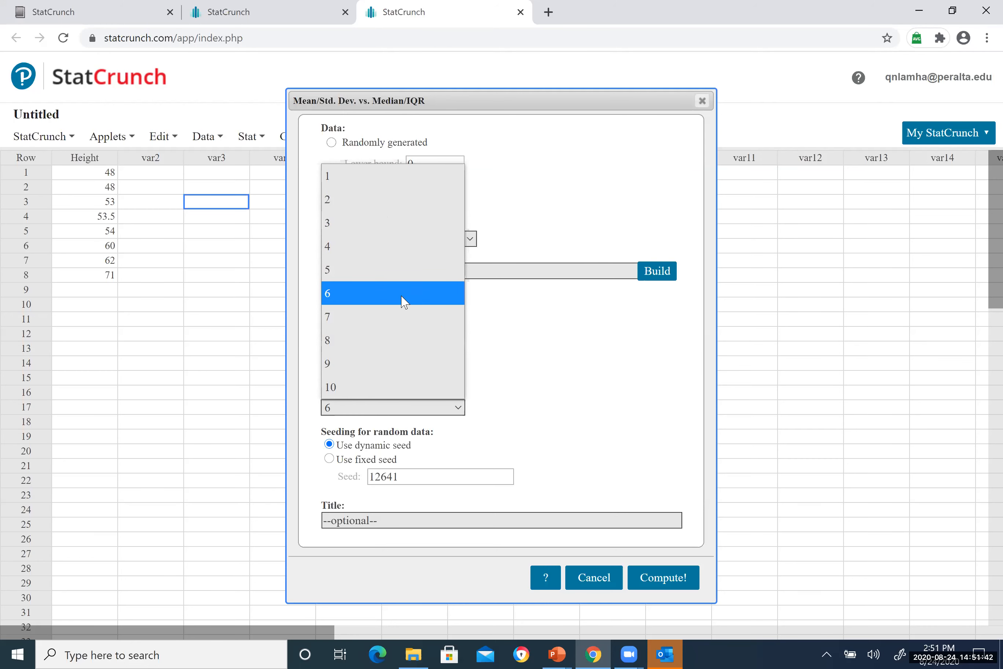
click(404, 298)
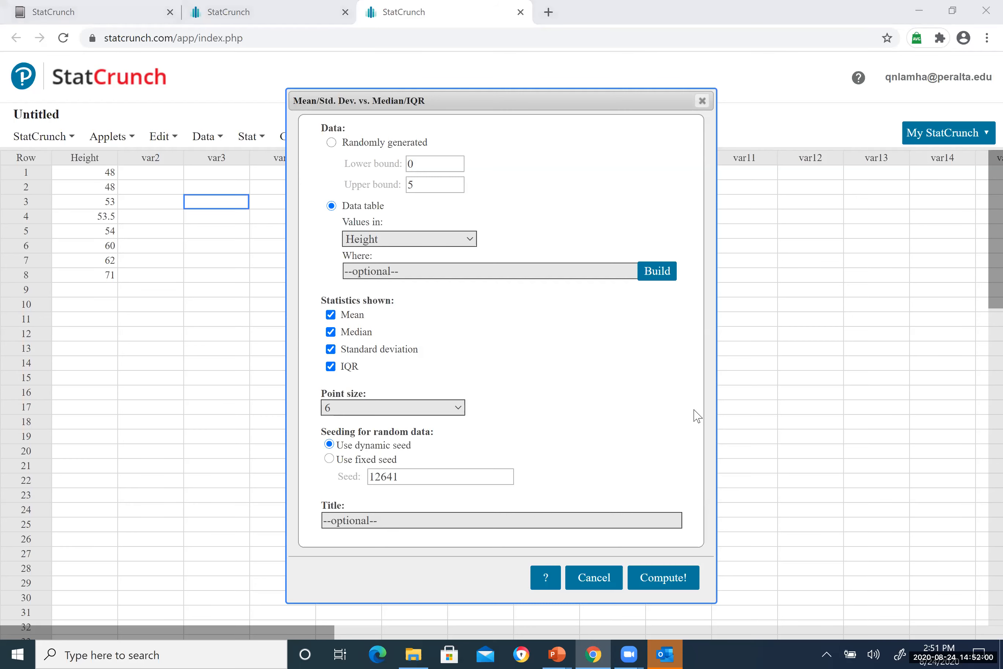
key(Return)
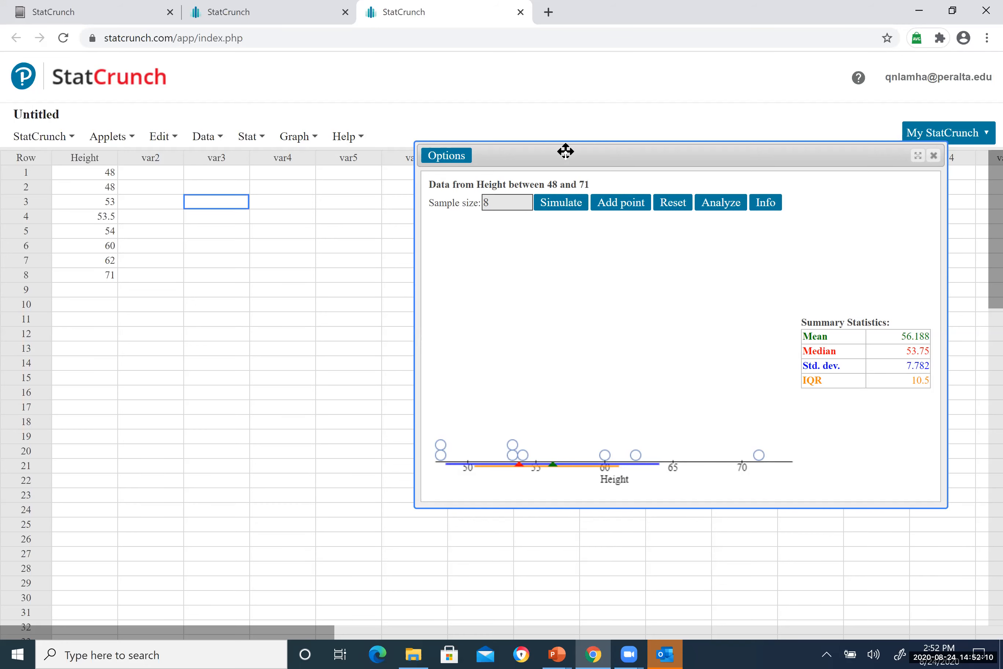
Move the applet window beside the Height column and look over the actions offered for the result.
drag(434, 134, 402, 129)
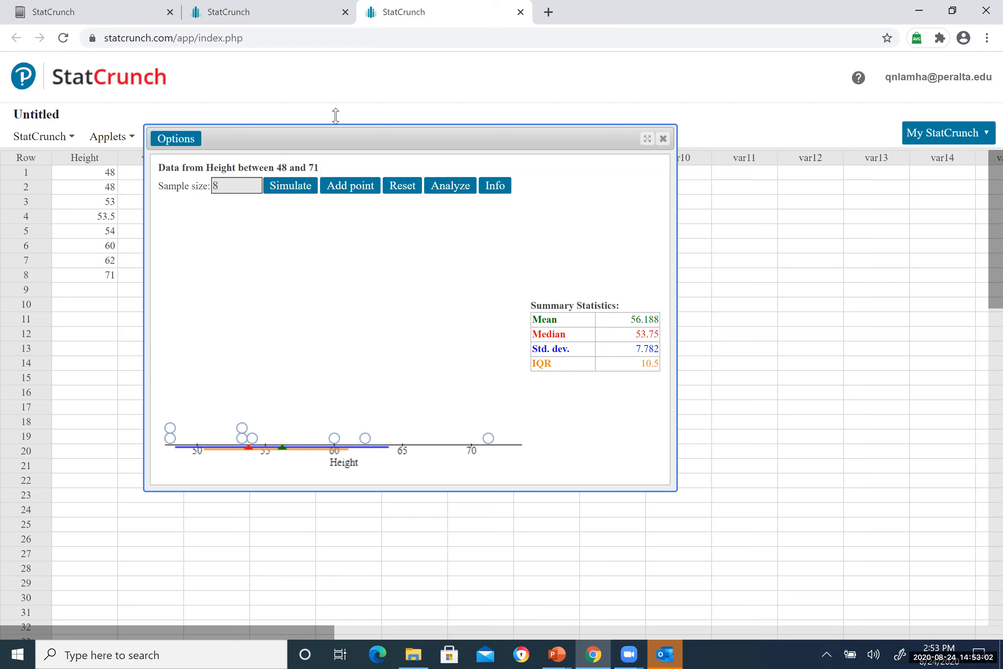
click(171, 143)
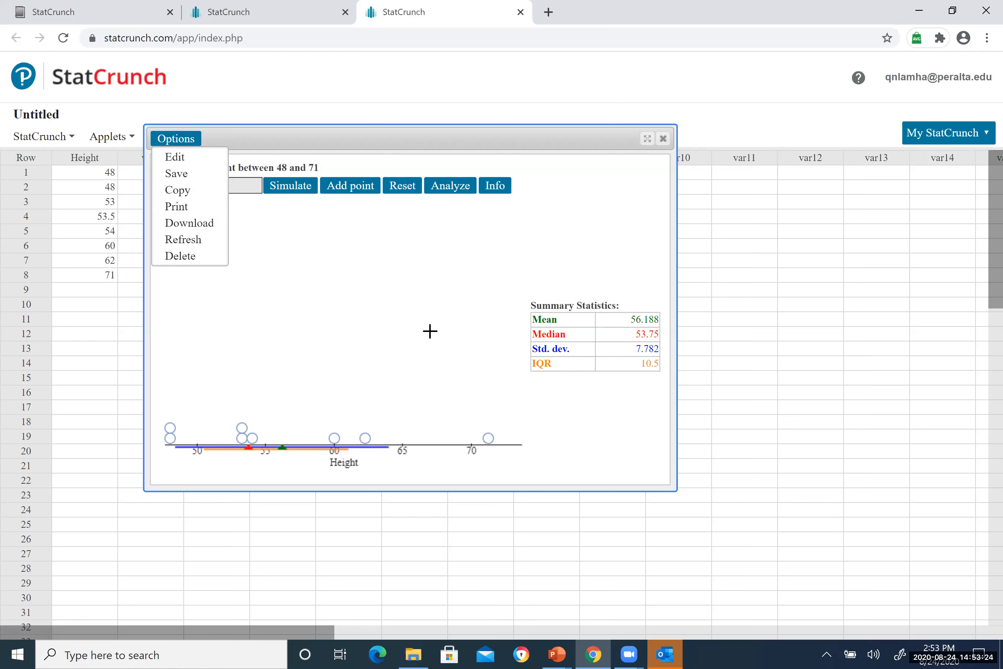
click(428, 332)
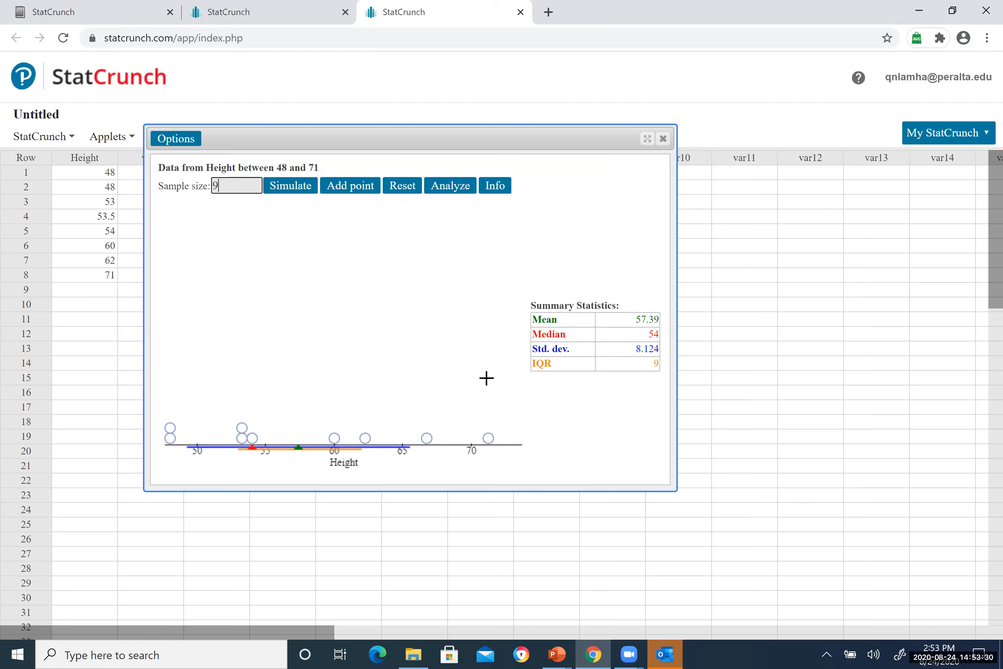
Try setting the sample size back to 8 and add further points to the graph between about 62 and 65.
key(BackSpace)
text(8)
click(400, 302)
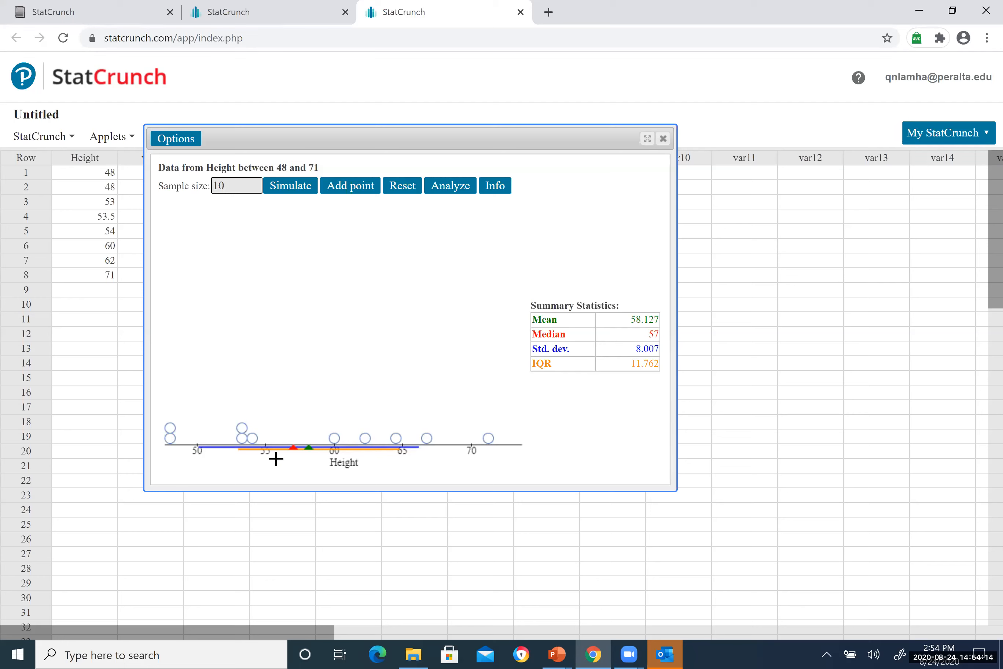
mouse_move(294, 449)
click(367, 359)
click(371, 379)
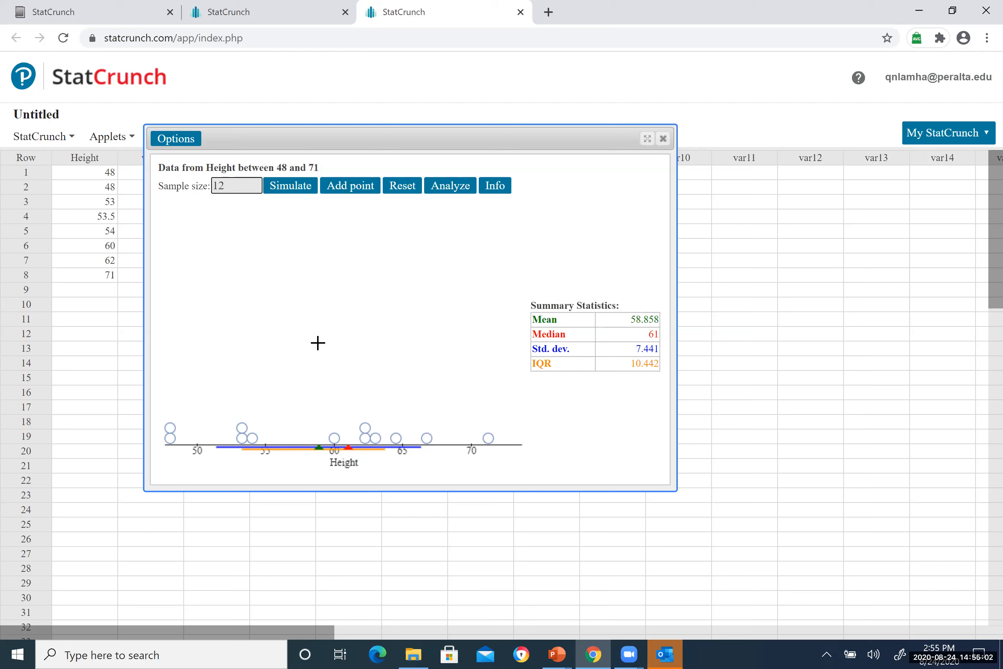
Try setting the sample size to 8 again and read the applet's usage information.
key(BackSpace)
key(BackSpace)
text(8)
click(496, 193)
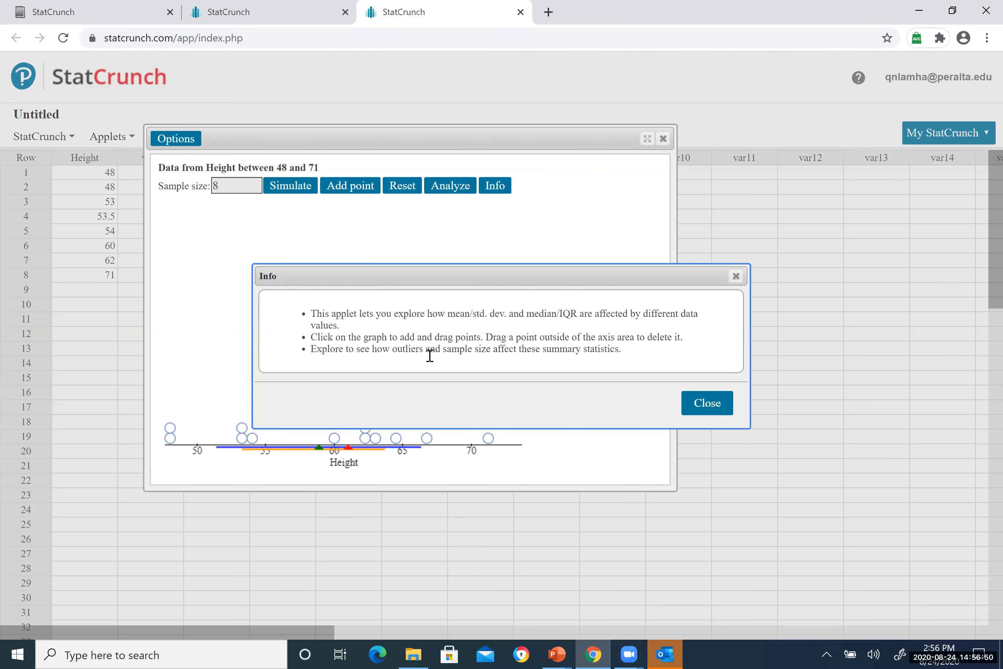
click(706, 403)
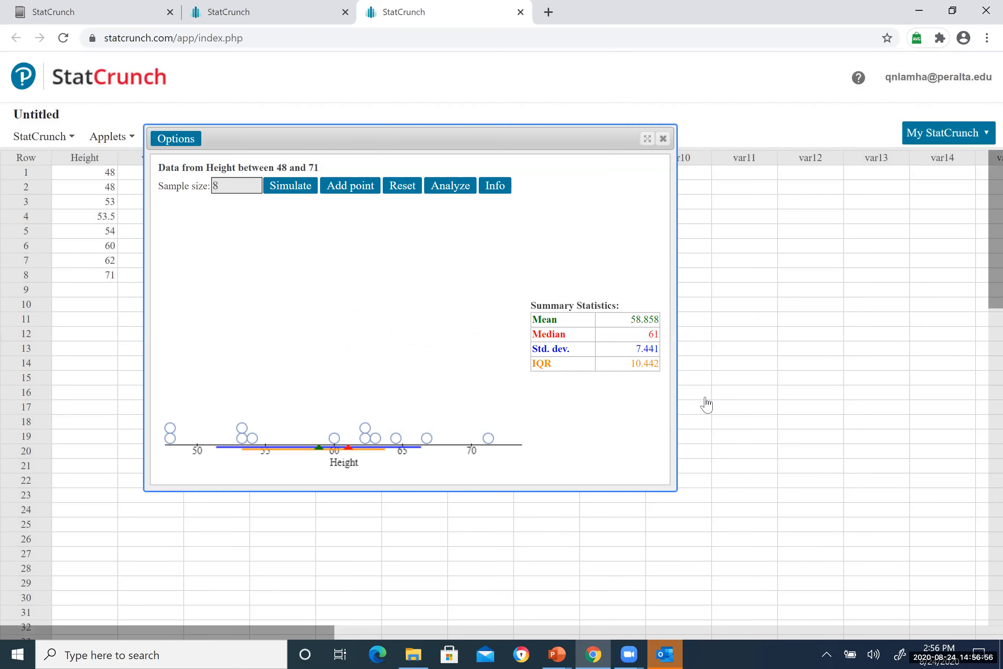
Add a point with x-value 49 to the graph and simulate a new sample of size 13.
click(354, 194)
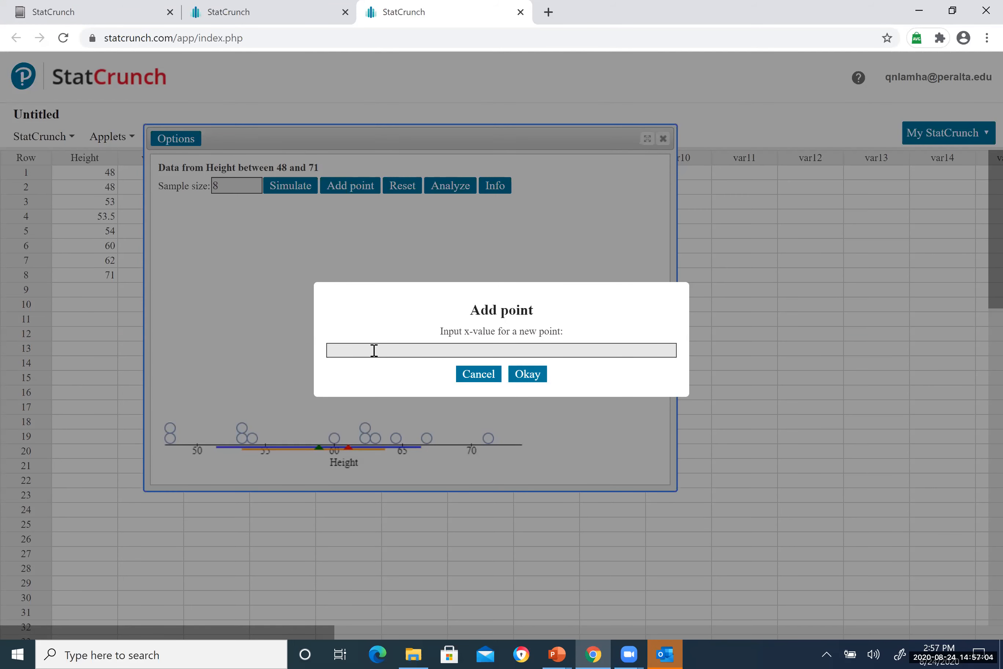
text(49)
click(525, 376)
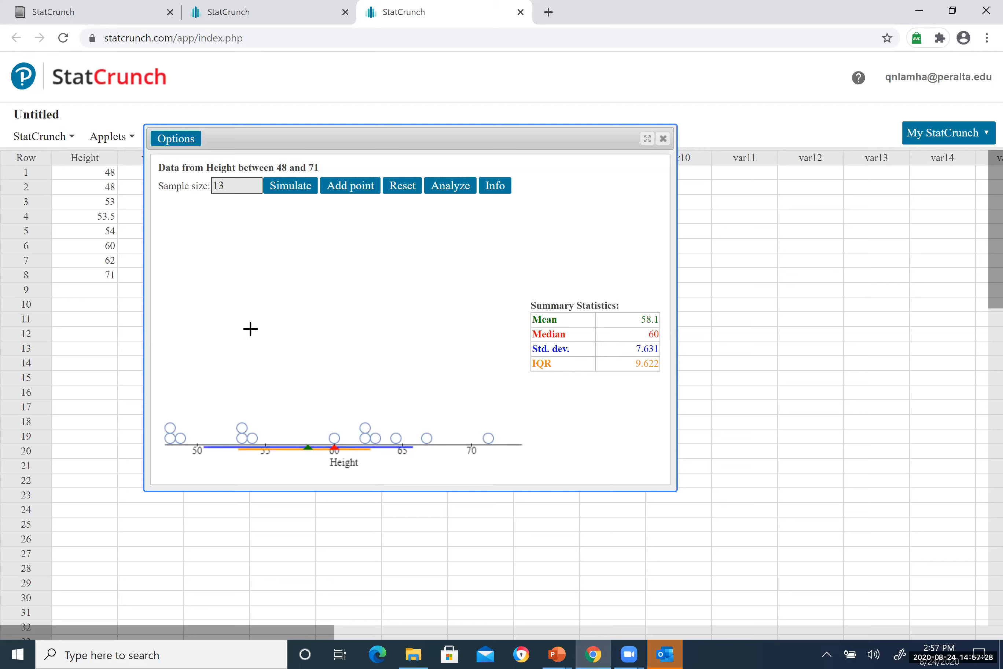
mouse_move(106, 159)
click(290, 188)
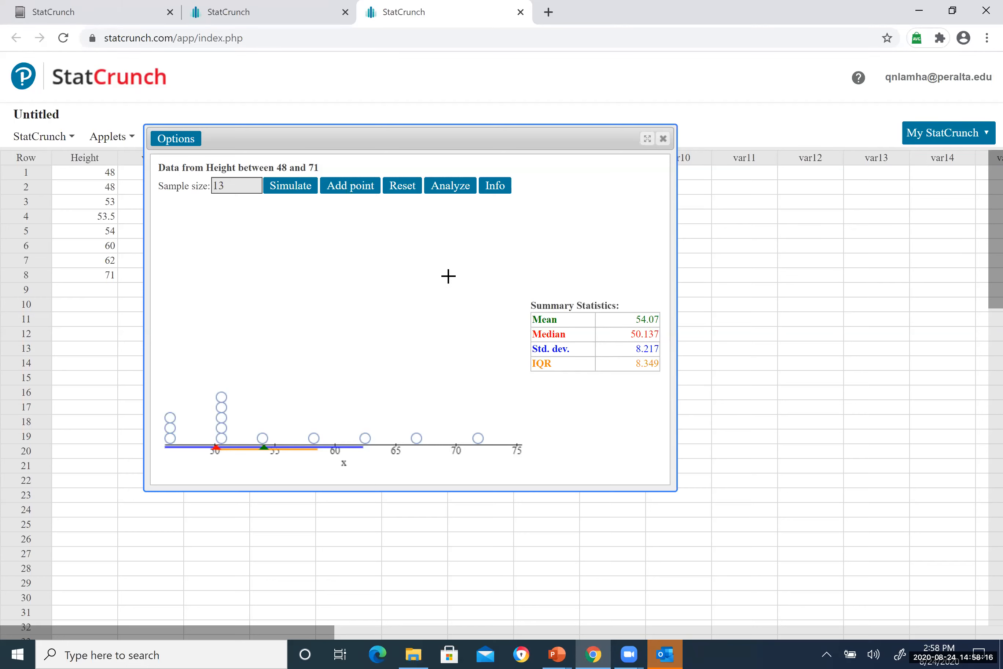
Reset the applet to the original Height data and close its window.
click(403, 190)
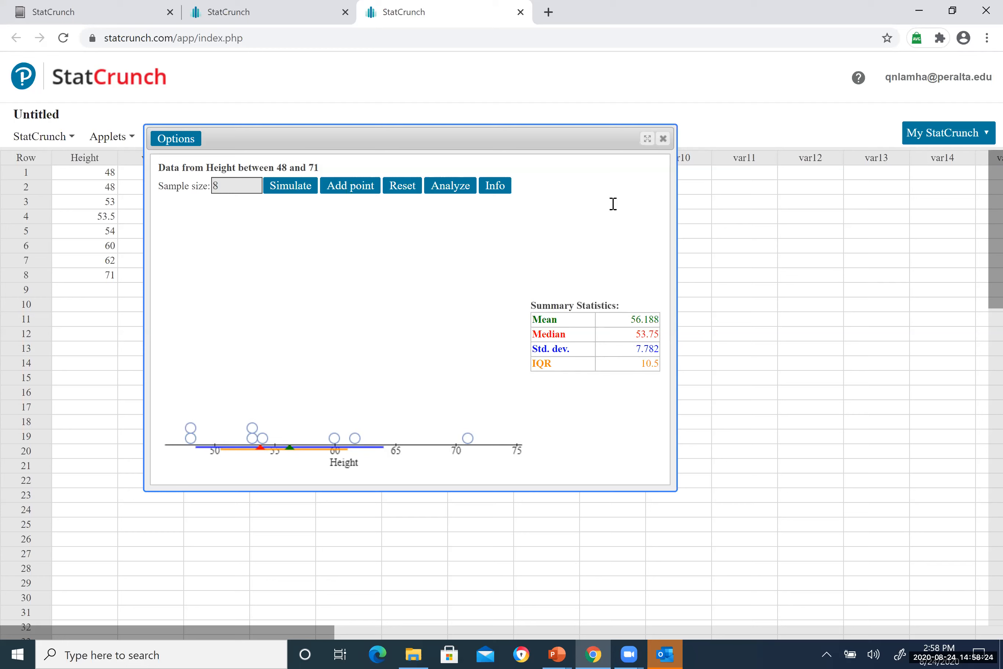
click(663, 138)
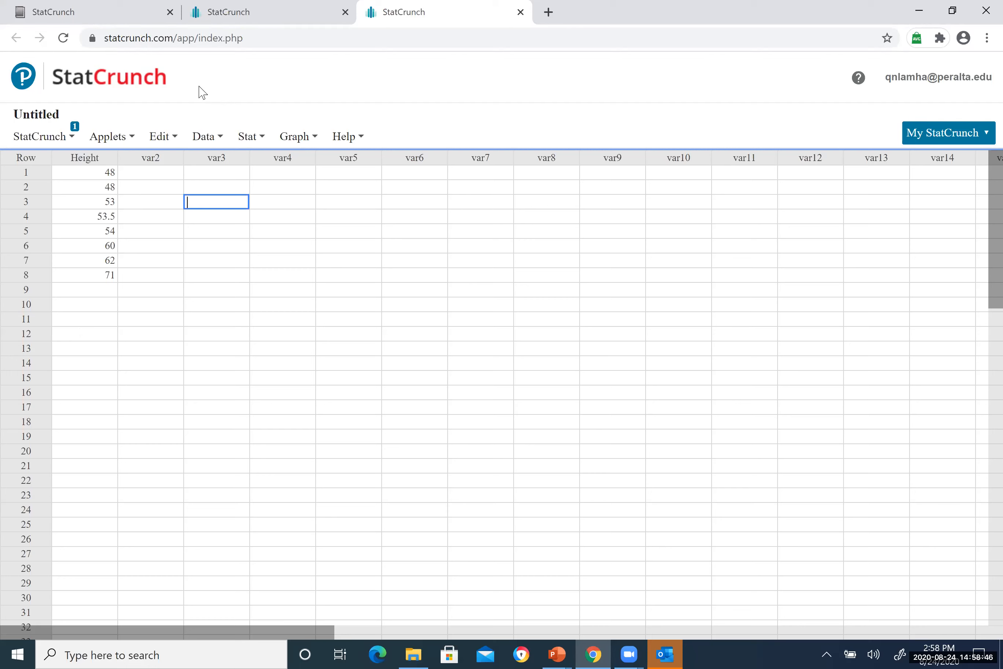
Create a pie chart with summary, taking both the categories and the counts from Height.
click(298, 139)
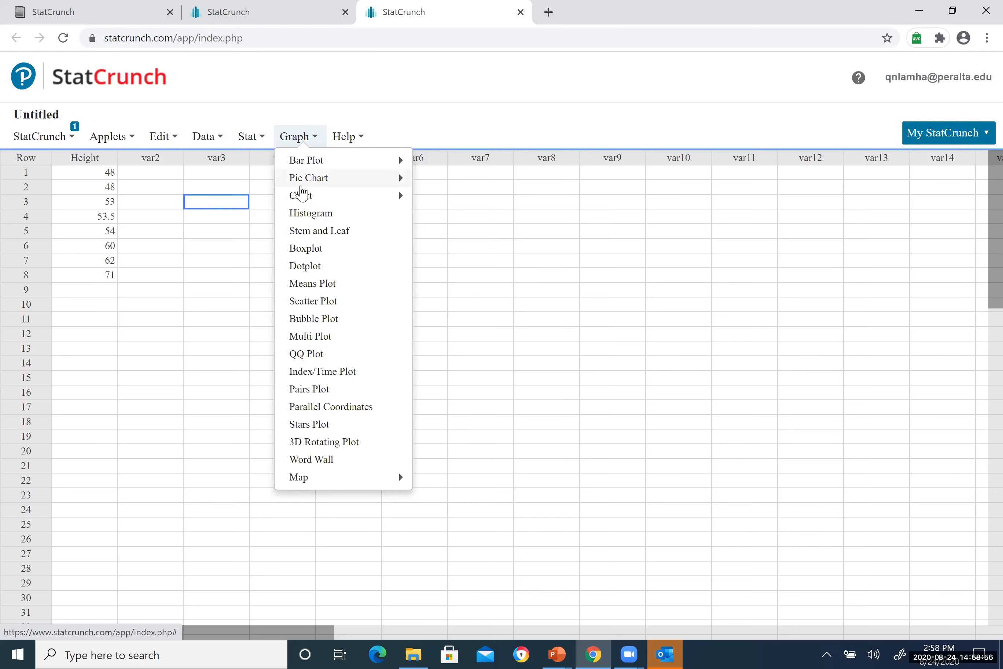
mouse_move(340, 182)
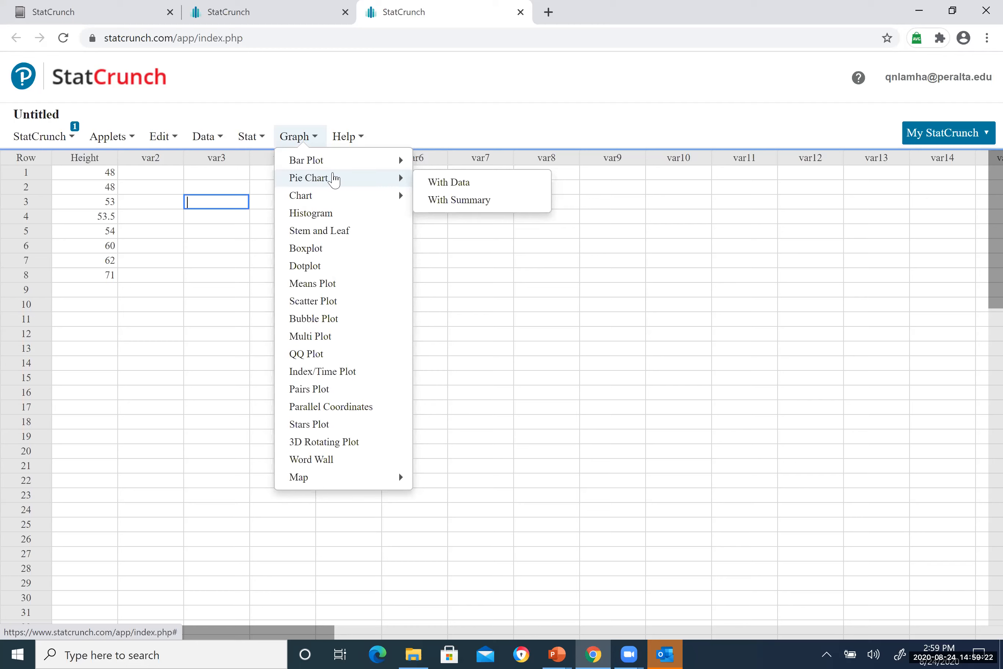
mouse_move(332, 195)
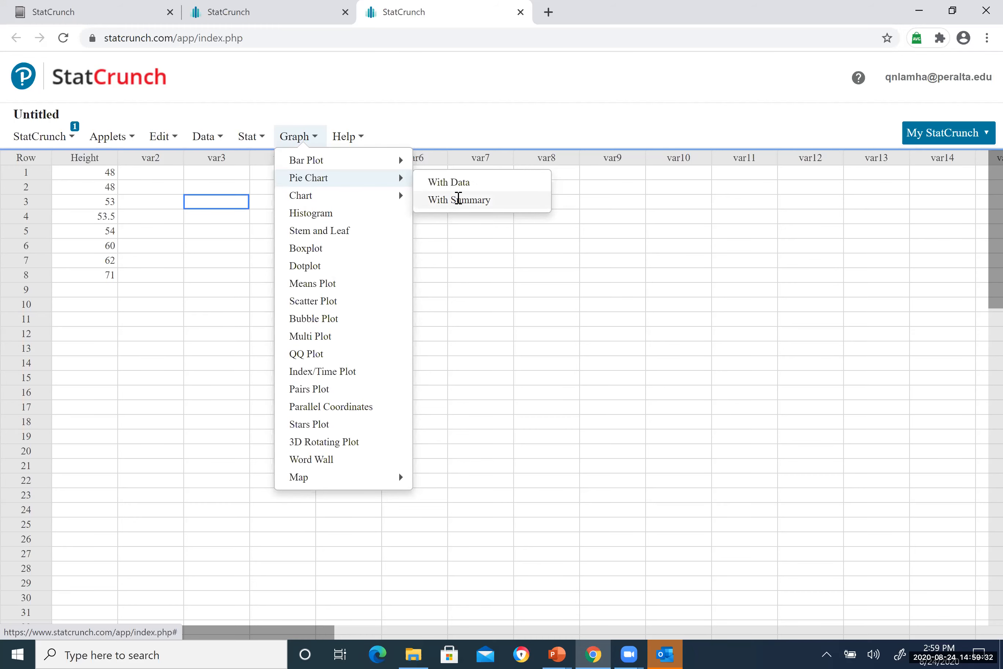
click(458, 200)
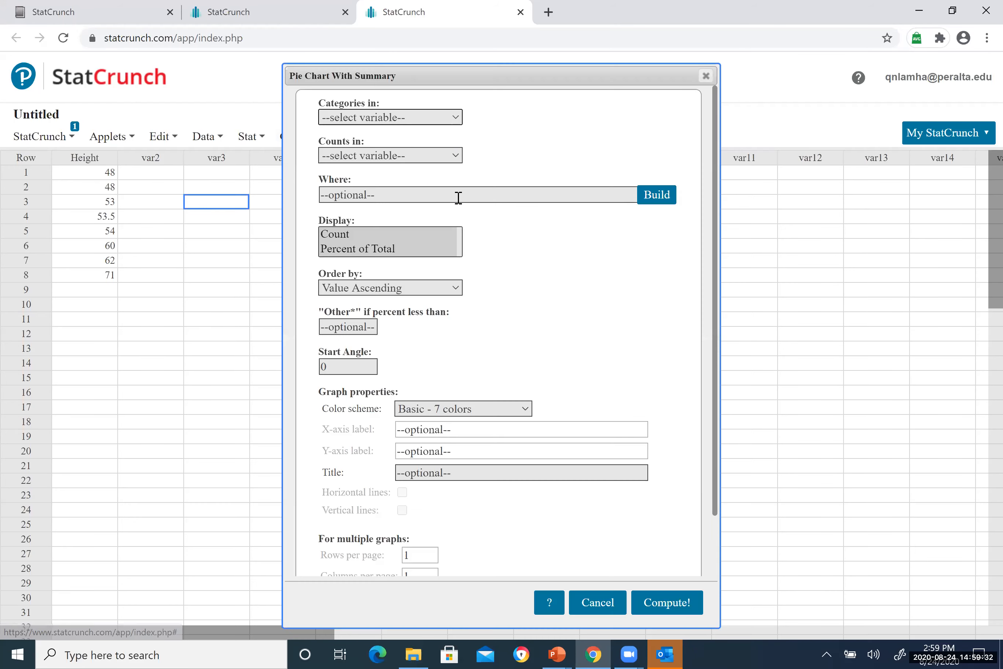
click(457, 120)
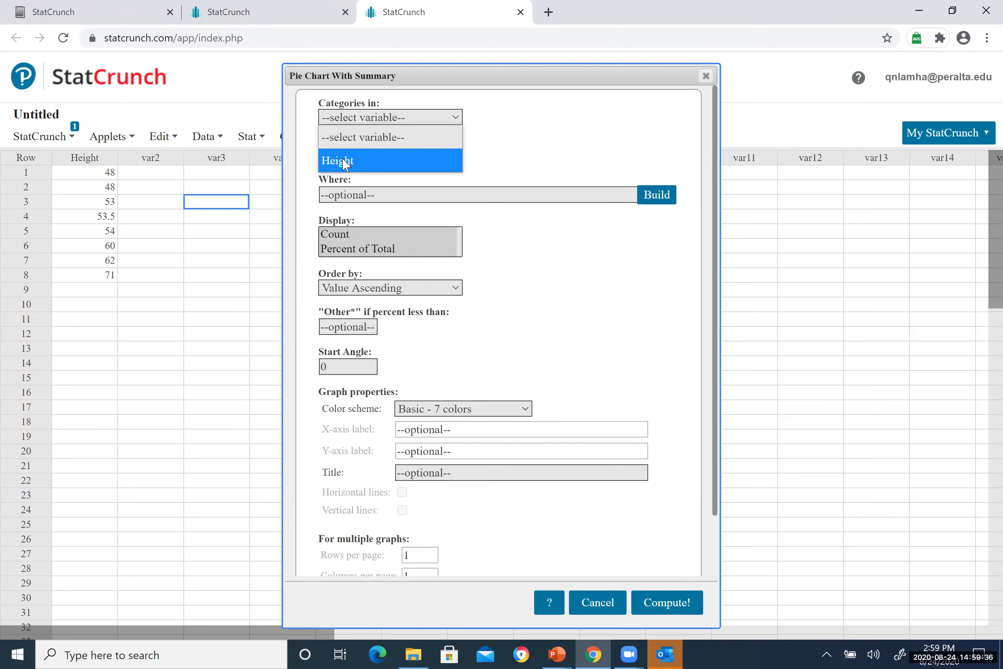
click(345, 164)
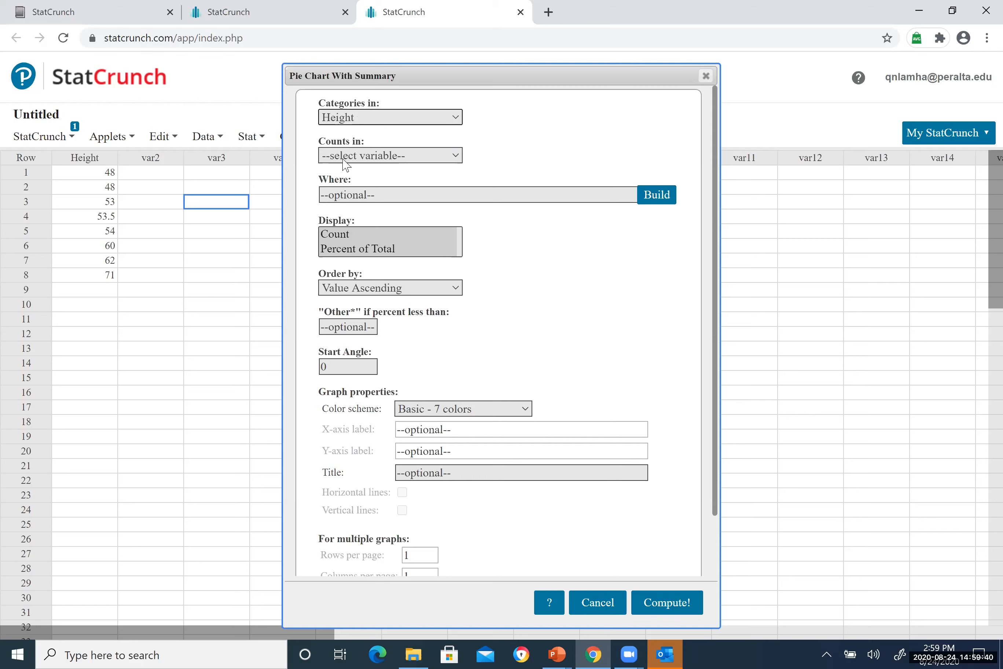
click(457, 161)
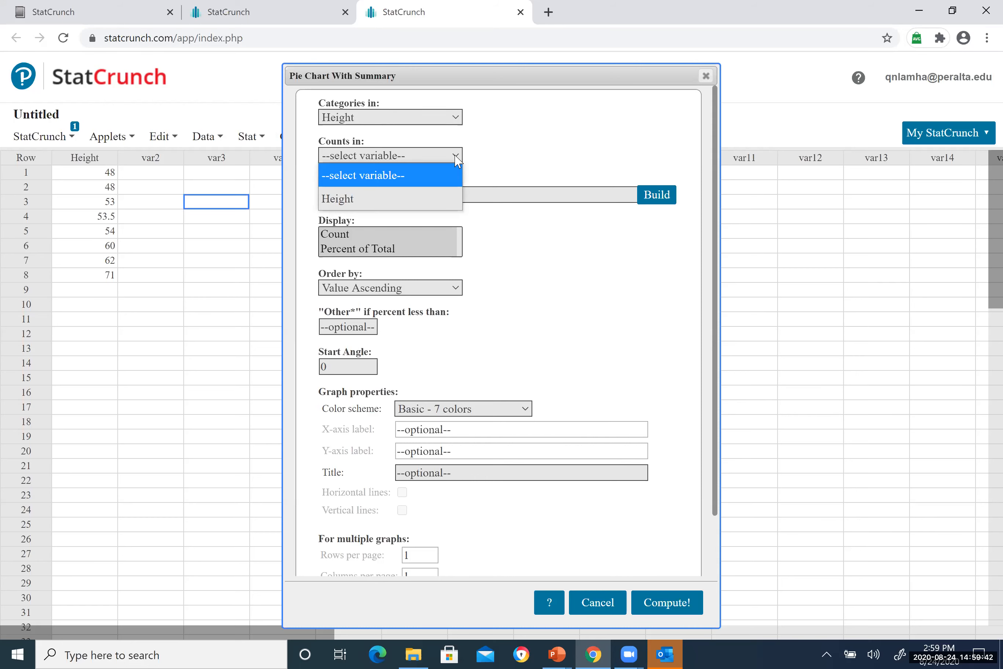
click(368, 199)
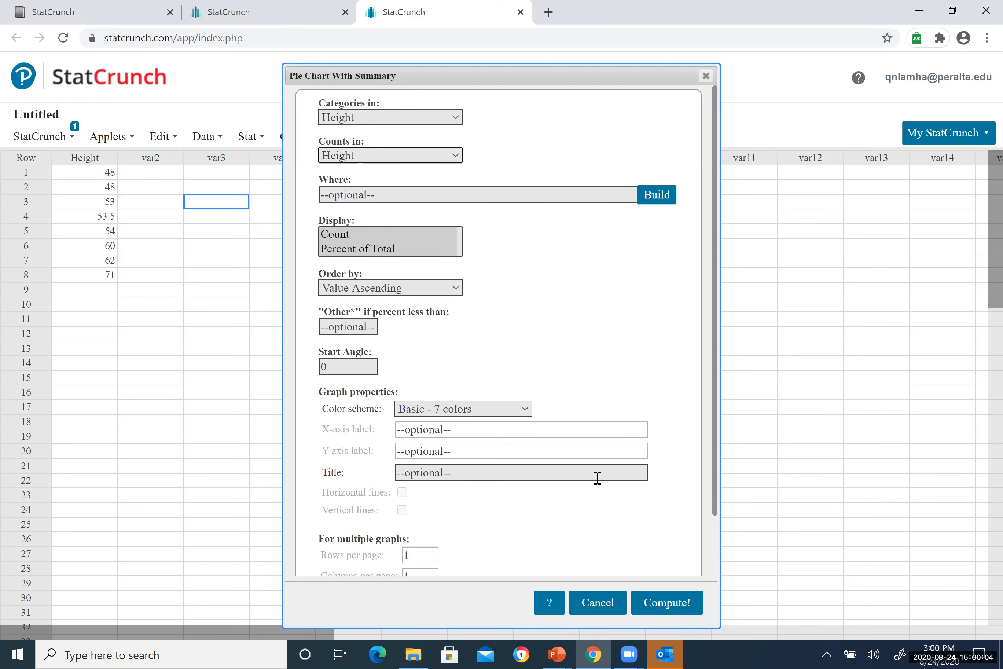
scroll(597, 478, down, 2)
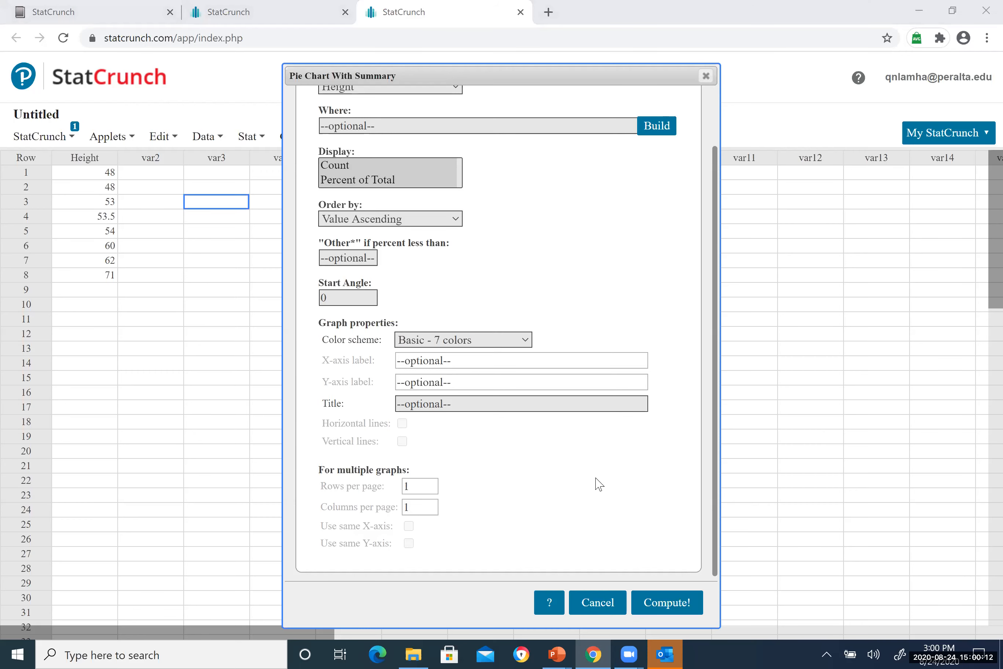
click(655, 606)
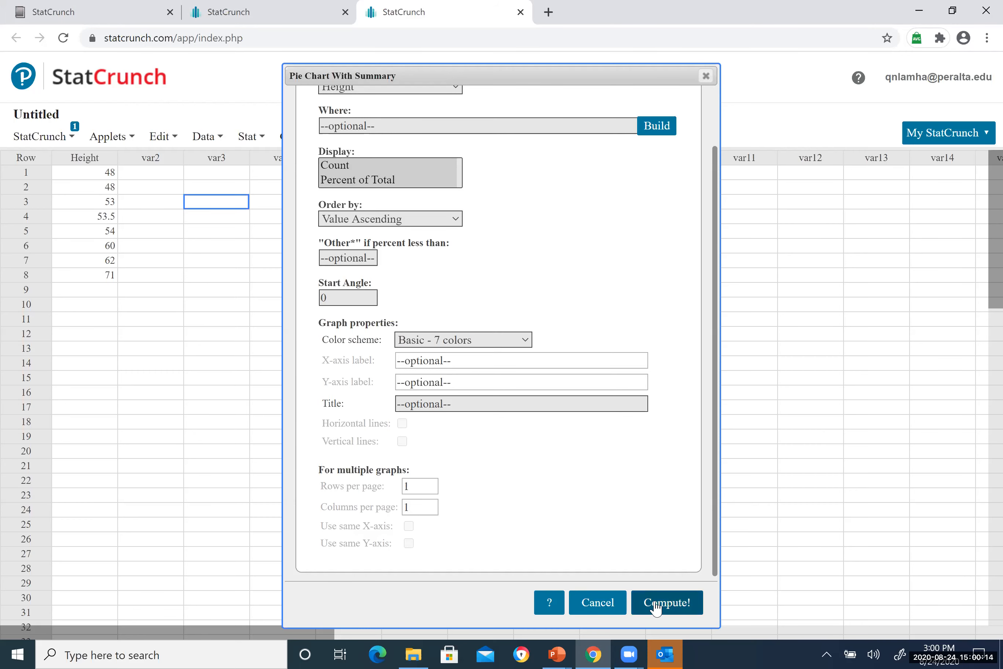
click(656, 606)
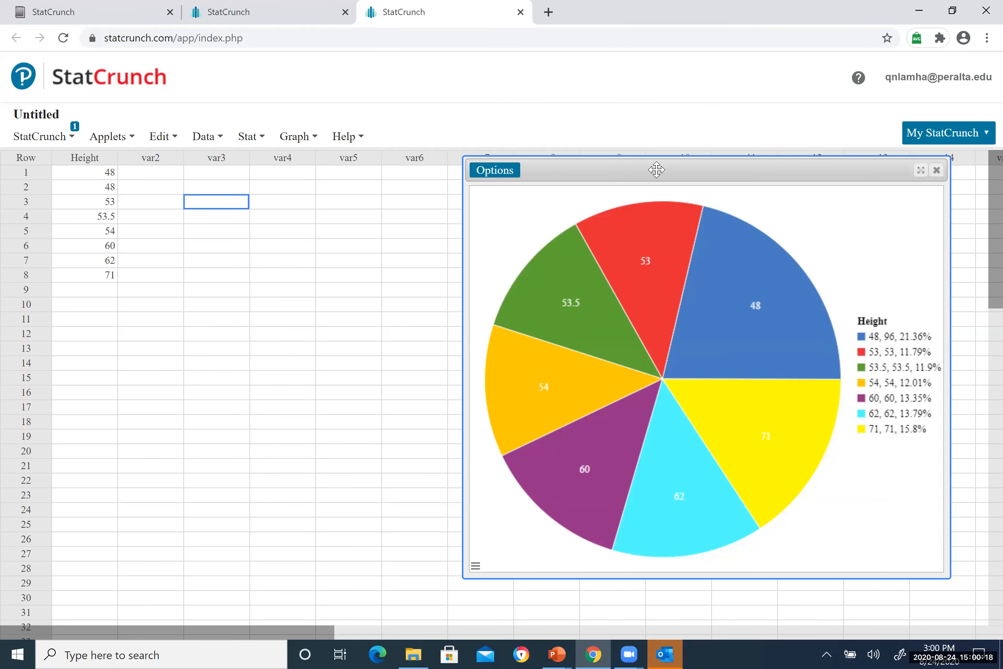
Examine the value and percentage of each slice in the pie chart, and close the chart window.
drag(656, 169, 332, 110)
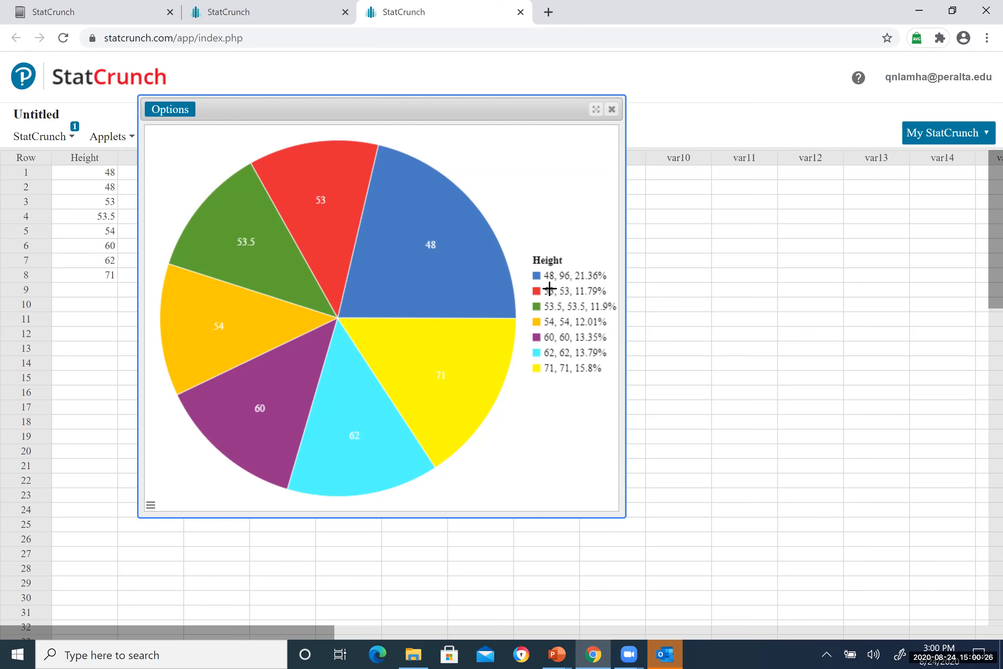
mouse_move(441, 255)
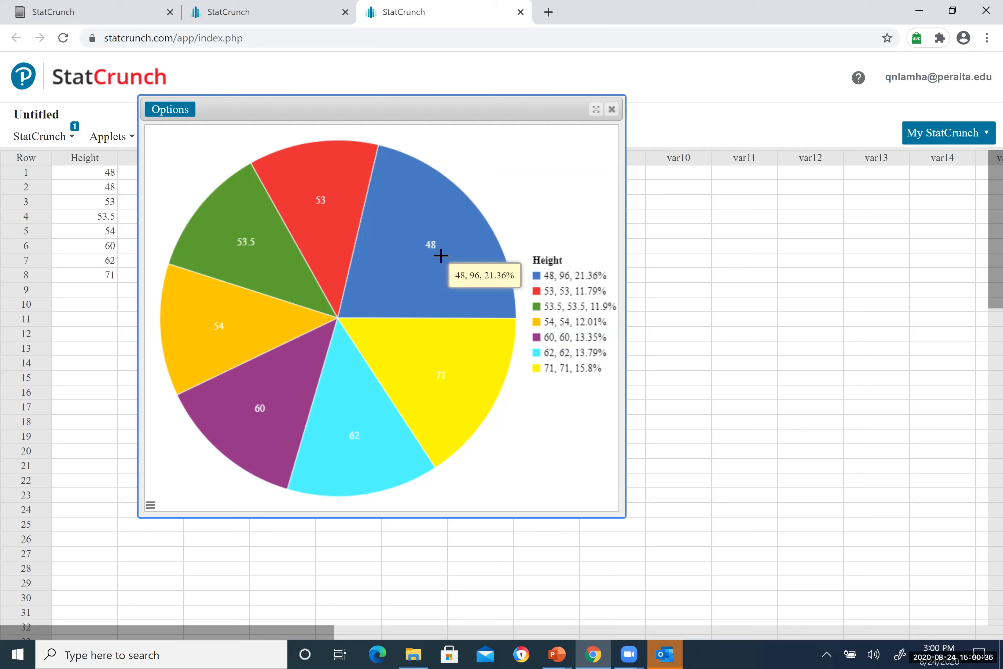
mouse_move(316, 186)
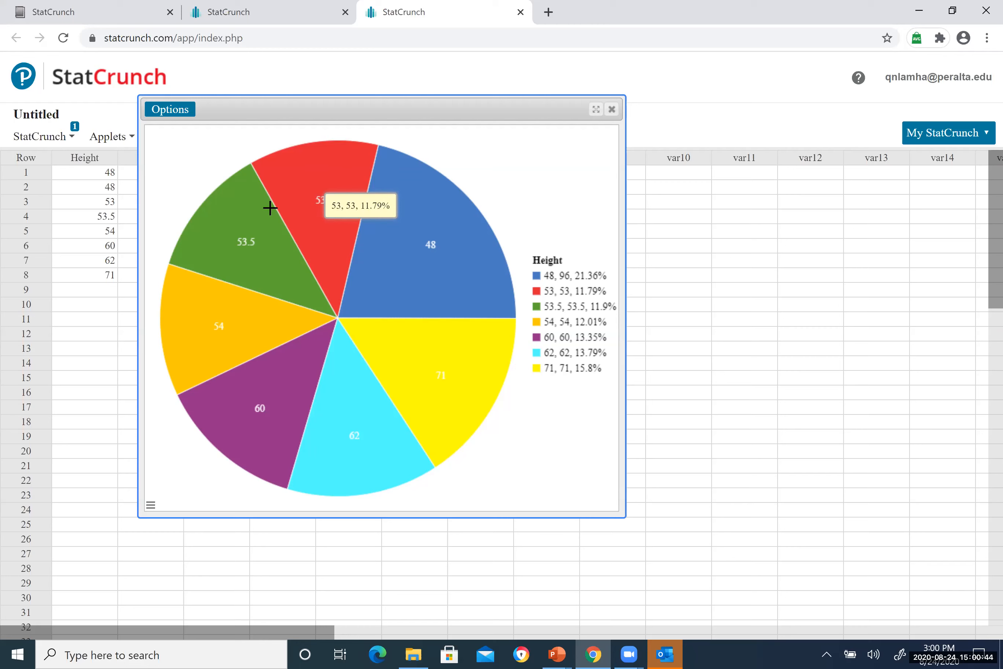
mouse_move(277, 427)
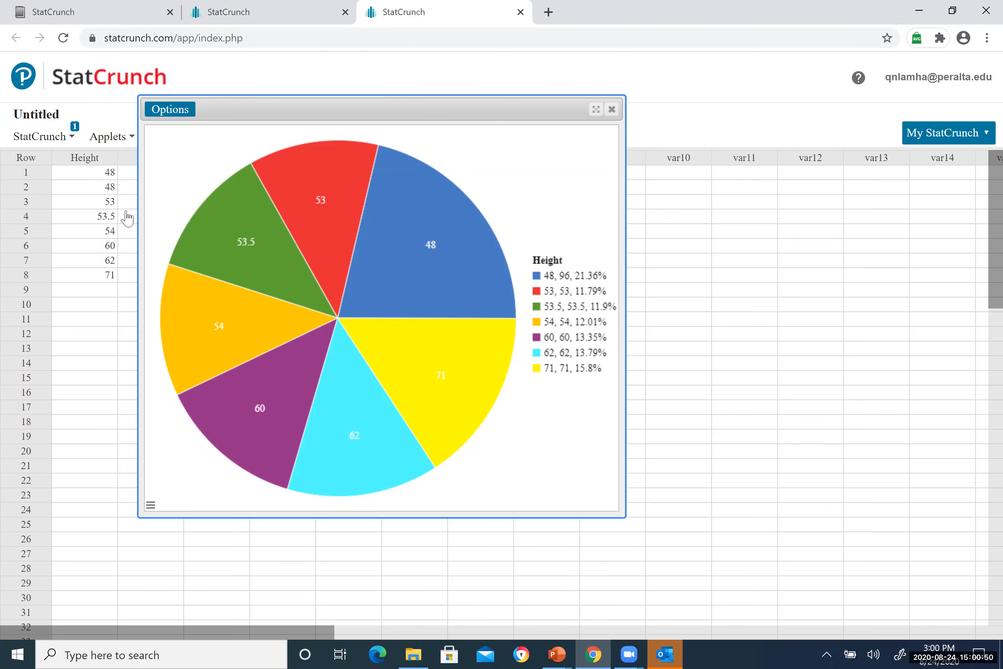
mouse_move(211, 287)
mouse_move(248, 379)
mouse_move(409, 358)
mouse_move(467, 341)
click(611, 109)
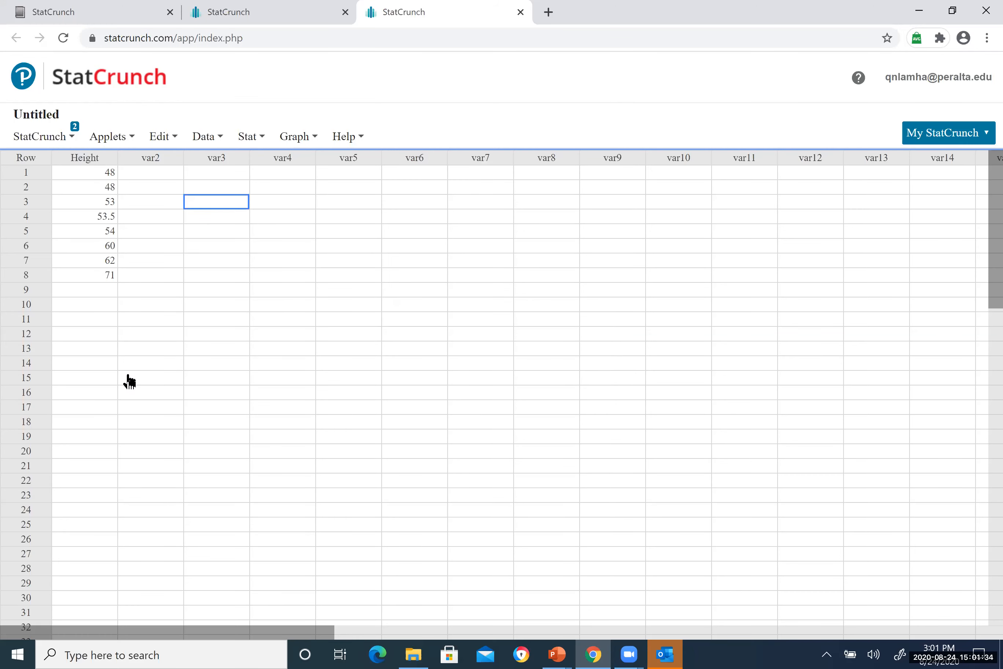
Set up a Relative Frequency histogram of the Height column with Mean and Median markers.
click(316, 137)
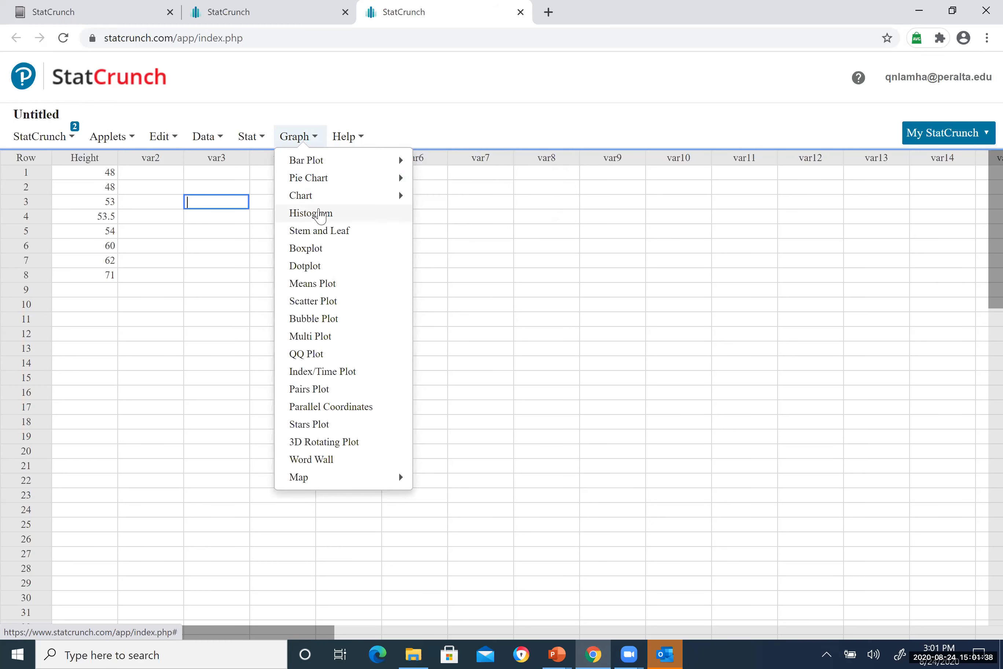
click(319, 214)
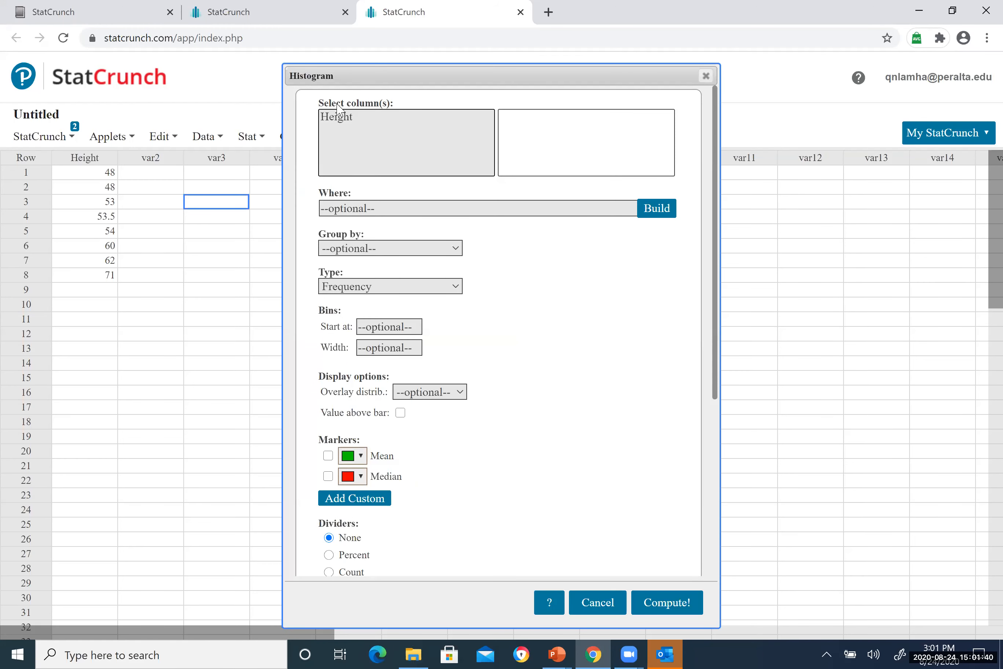
click(339, 124)
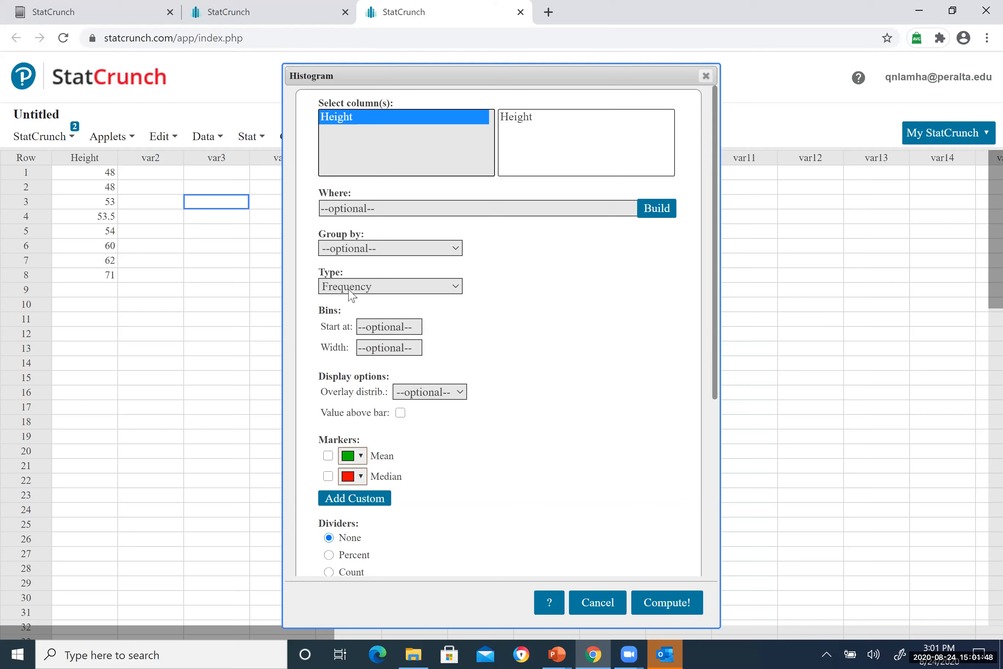
click(391, 297)
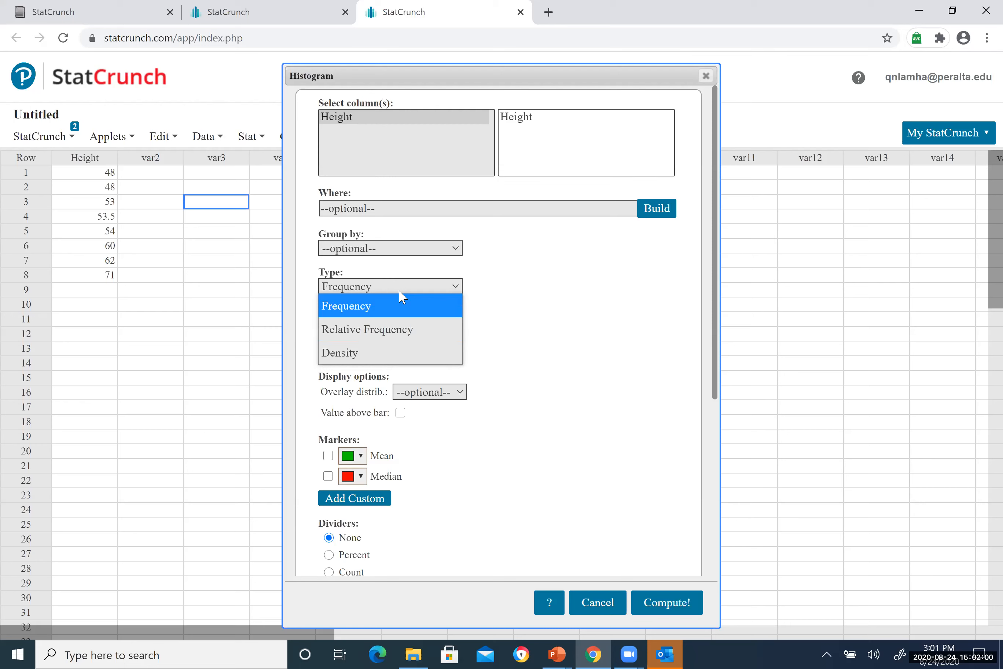
click(371, 329)
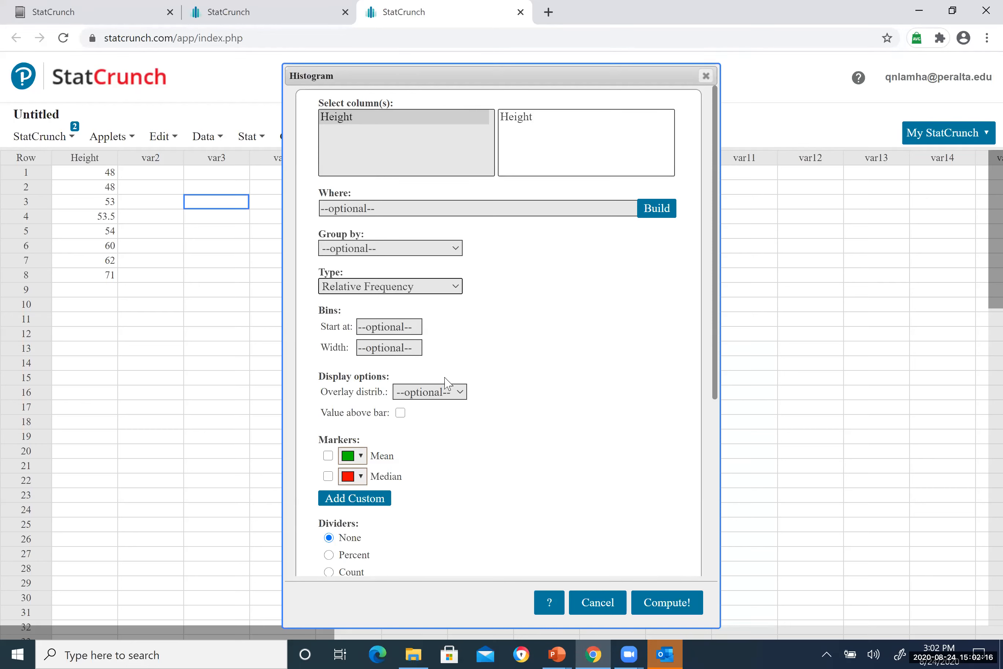
click(328, 456)
click(328, 476)
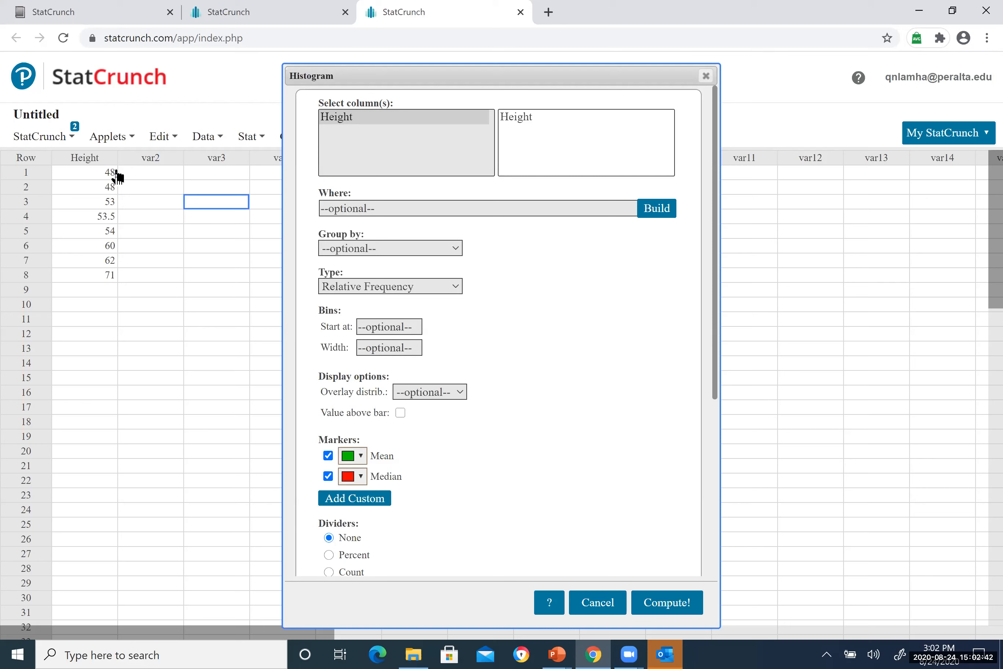
Set the histogram bins to start at 0 with a width of 2, and compute the graph.
click(409, 324)
text(0)
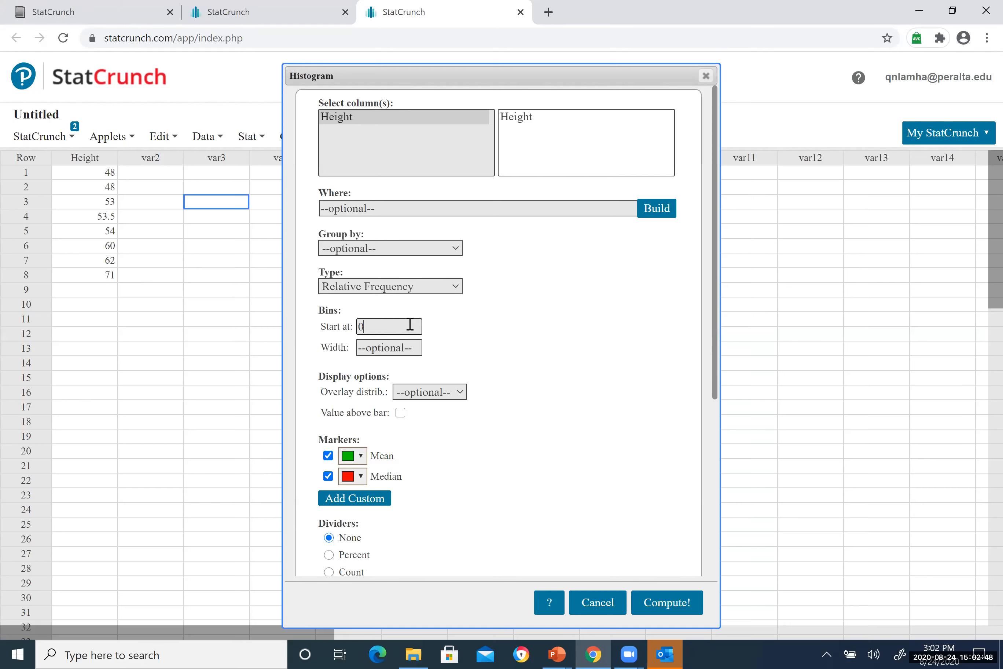
click(413, 347)
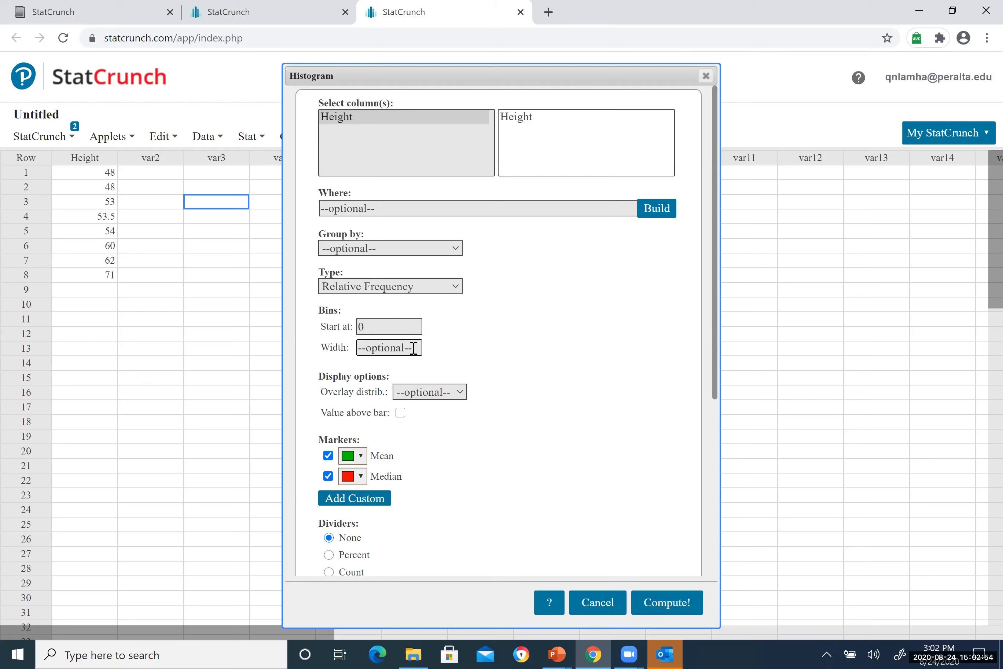
text(2)
click(668, 603)
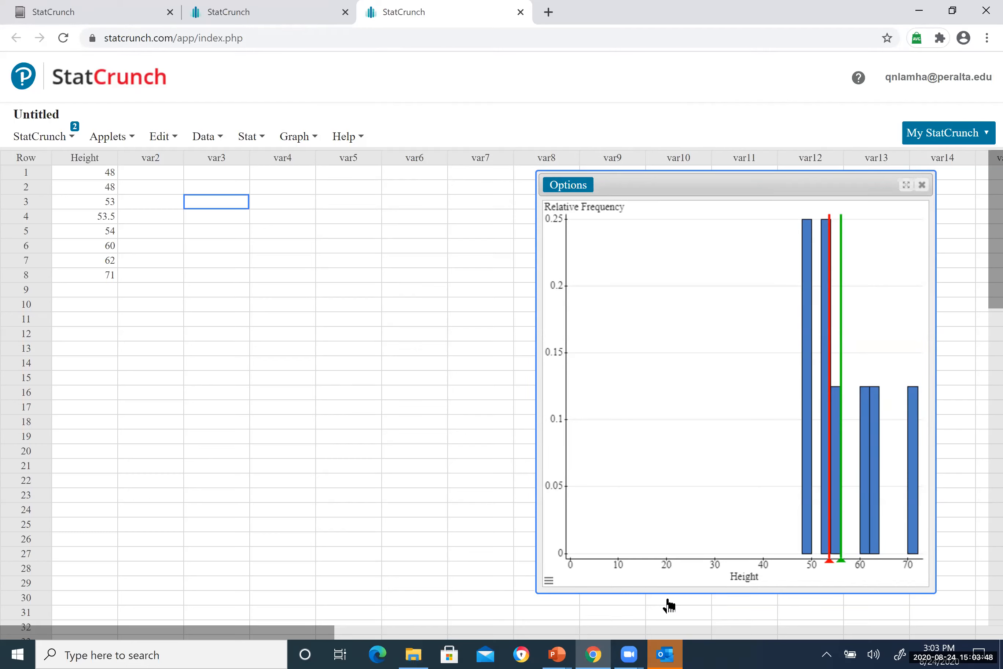
Move the relative frequency histogram beside the Height data, examine its bars and markers, and close its window.
drag(680, 179, 294, 137)
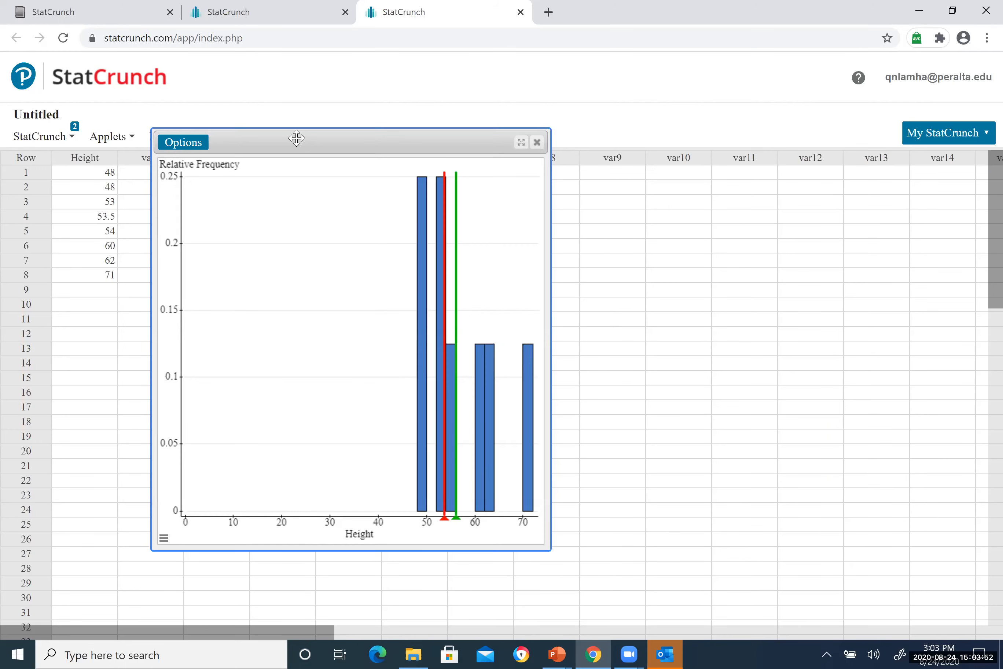
mouse_move(419, 509)
click(538, 142)
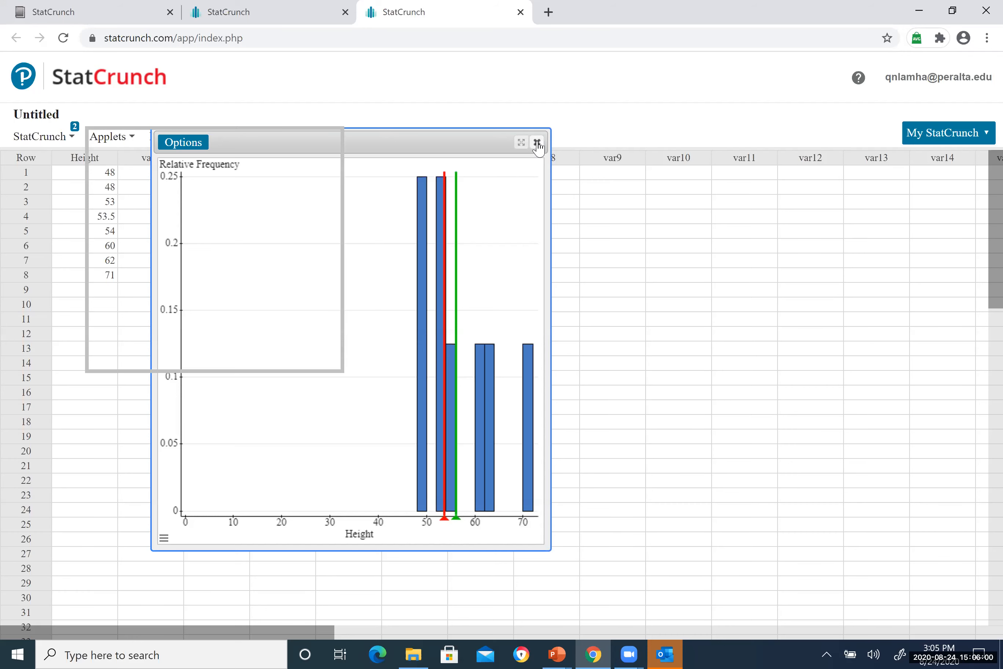
Create a Frequency histogram of the Height column with bins starting at 0 and a width of 4.
click(308, 139)
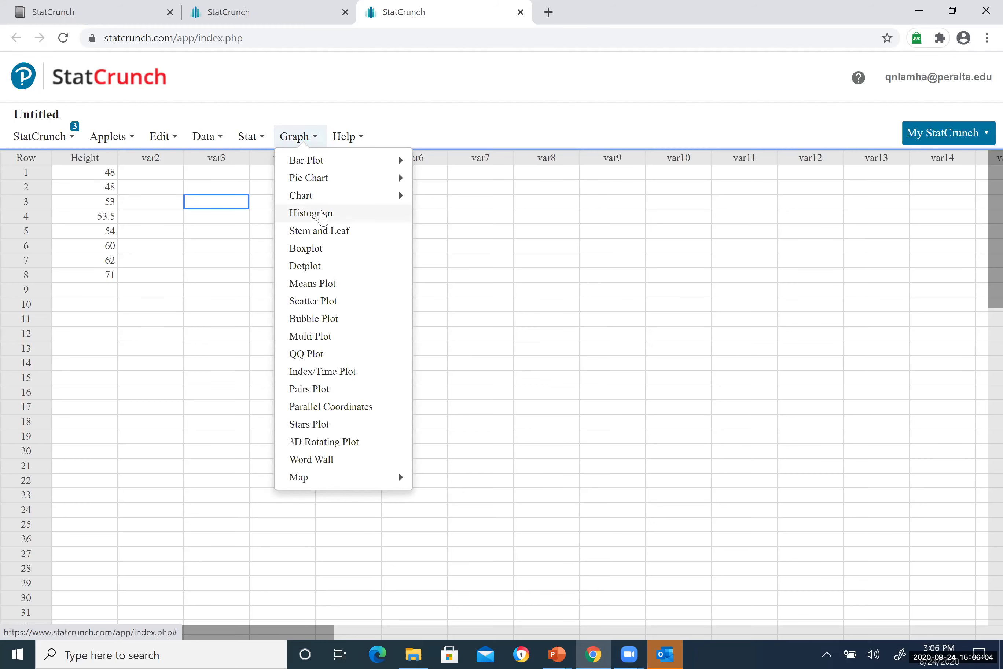
click(322, 215)
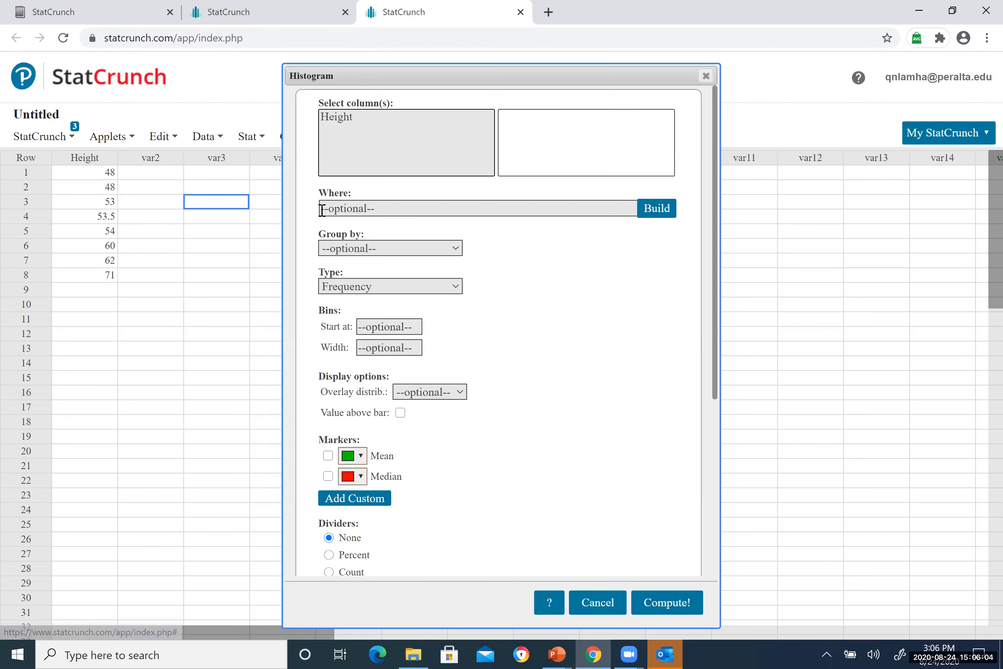
click(331, 121)
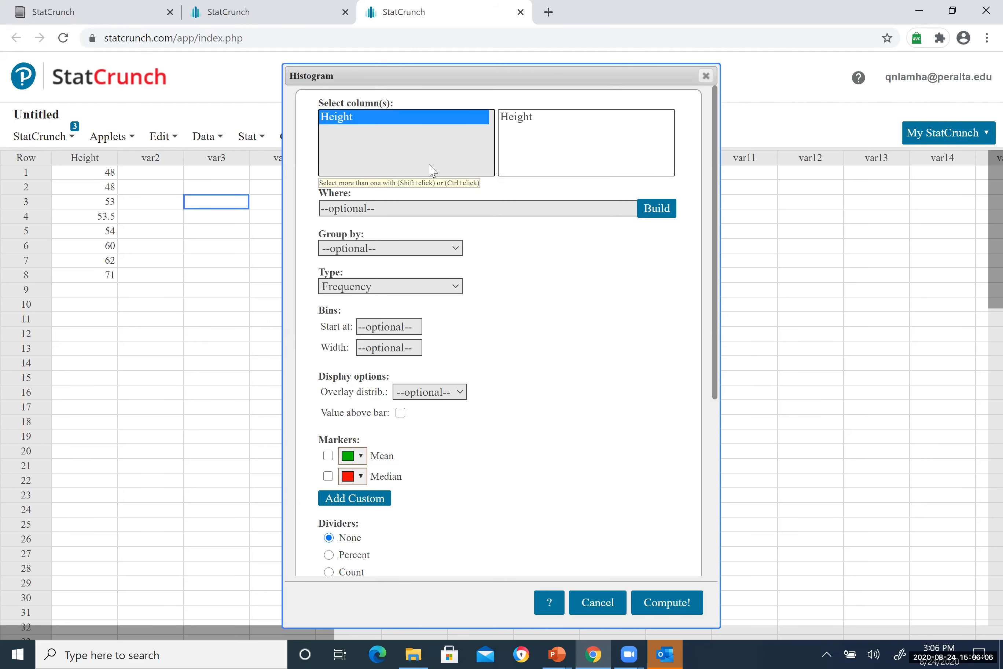
click(389, 328)
text(0)
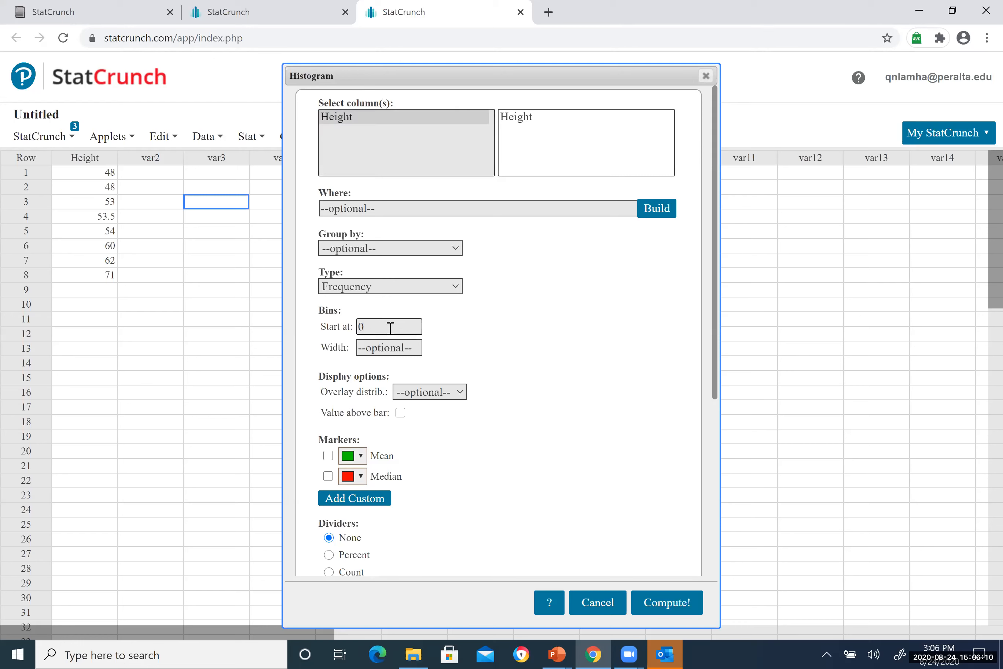
click(392, 346)
text(4)
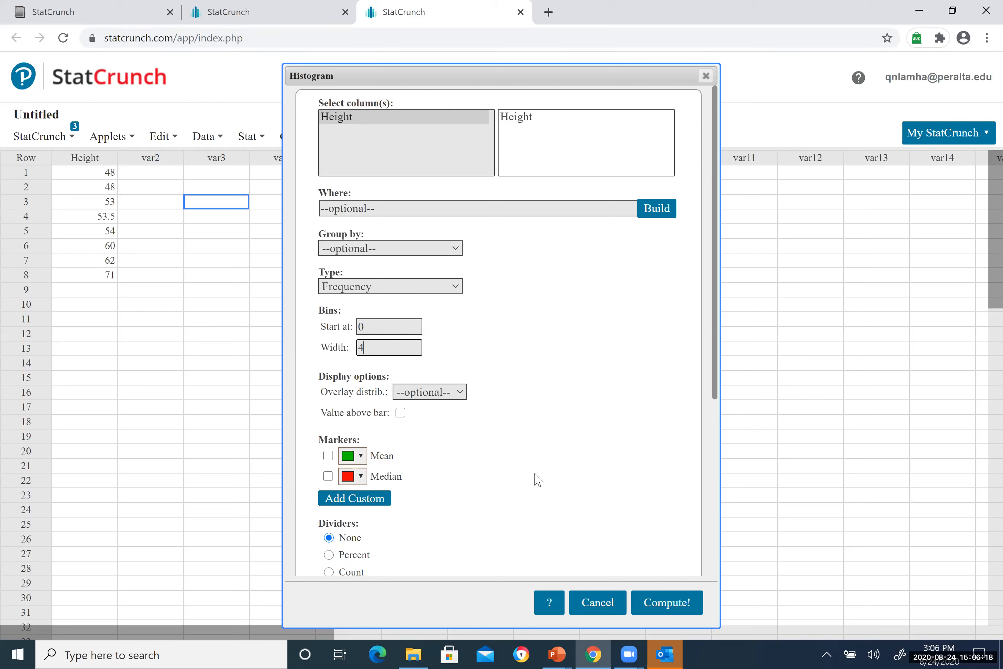
click(664, 608)
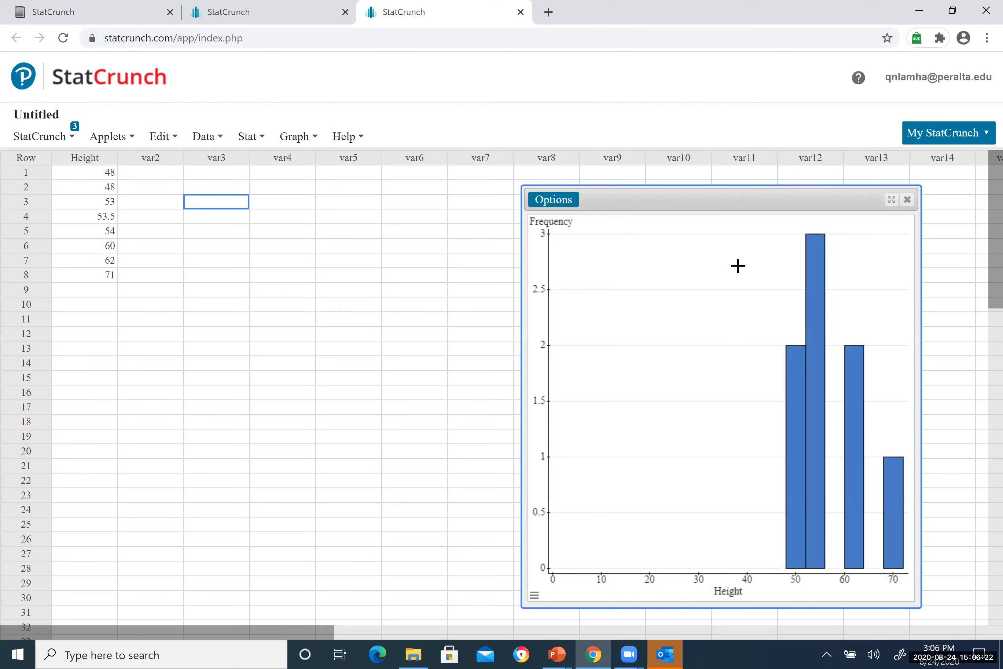
Move the frequency histogram beside the Height data, examine the bar ranges and frequencies, and close its window.
drag(613, 183, 317, 149)
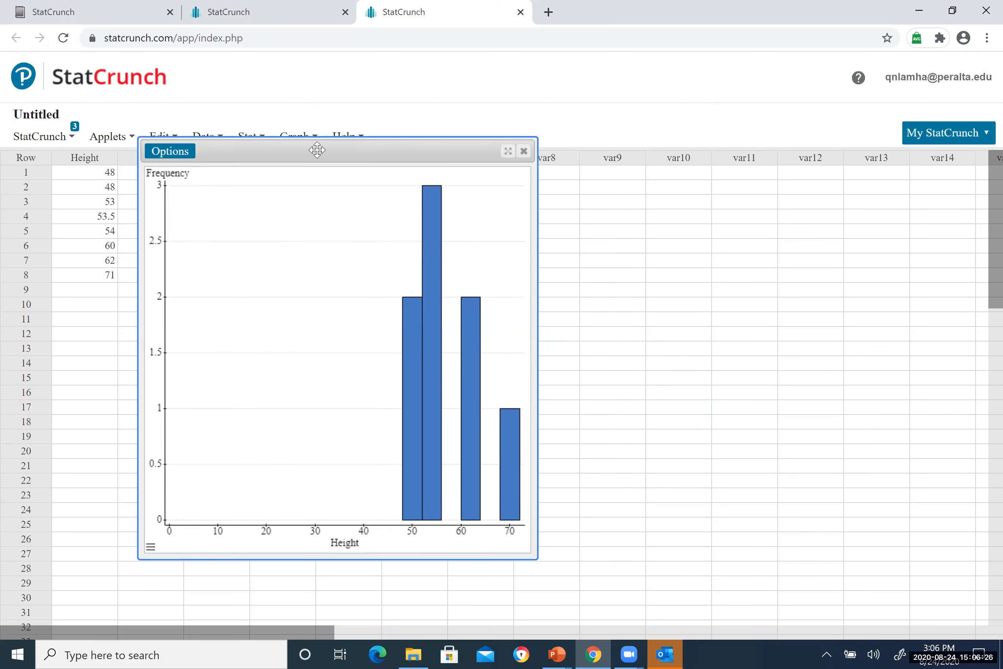
mouse_move(417, 427)
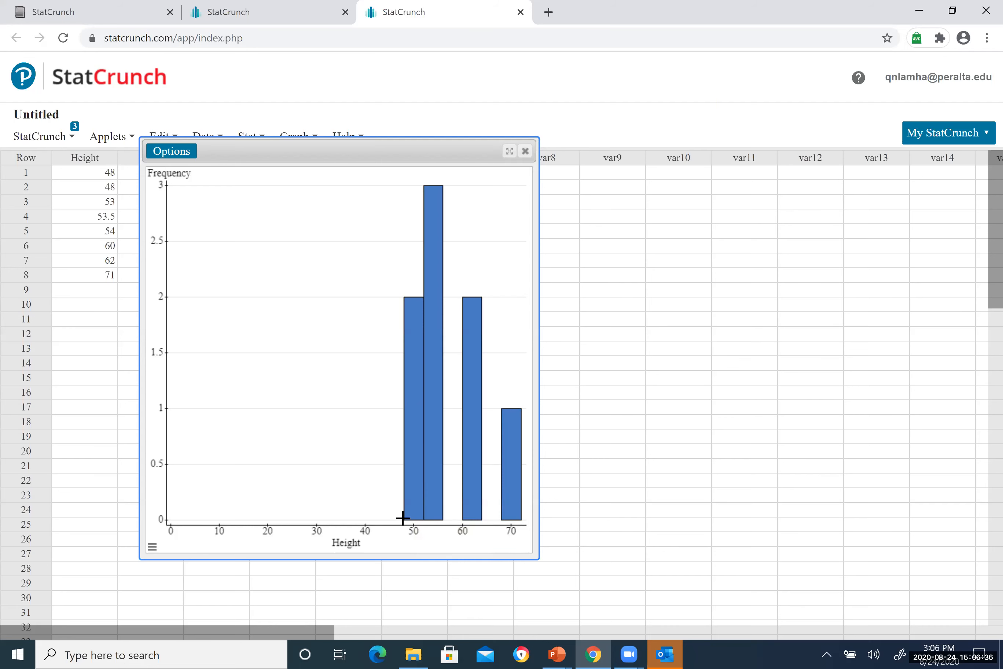
mouse_move(404, 517)
click(526, 151)
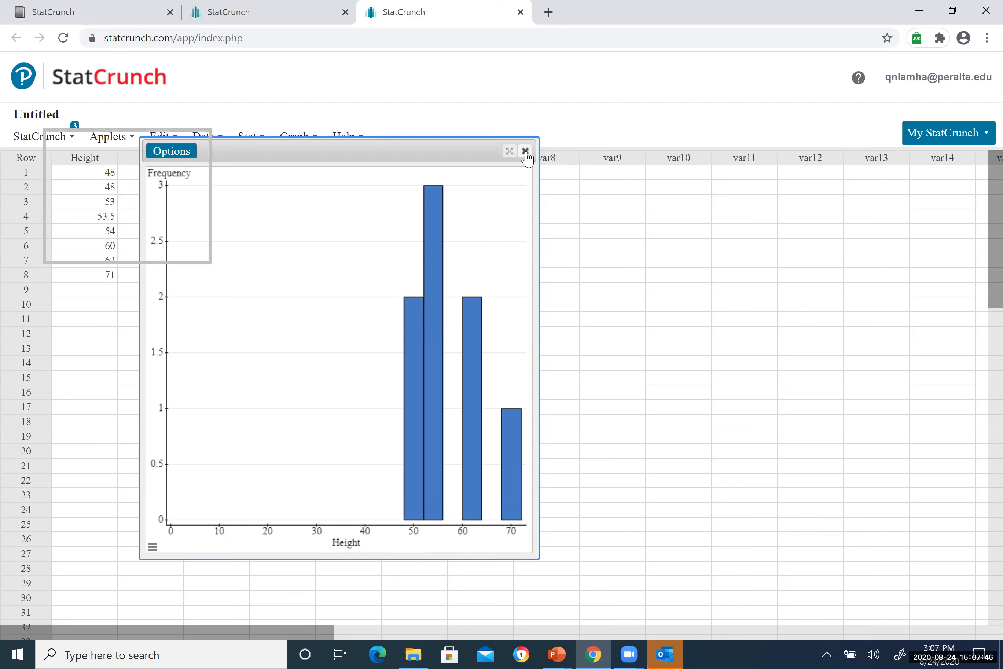
Create a stem and leaf plot of the Height column, and close its window after comparing it with the data.
click(311, 143)
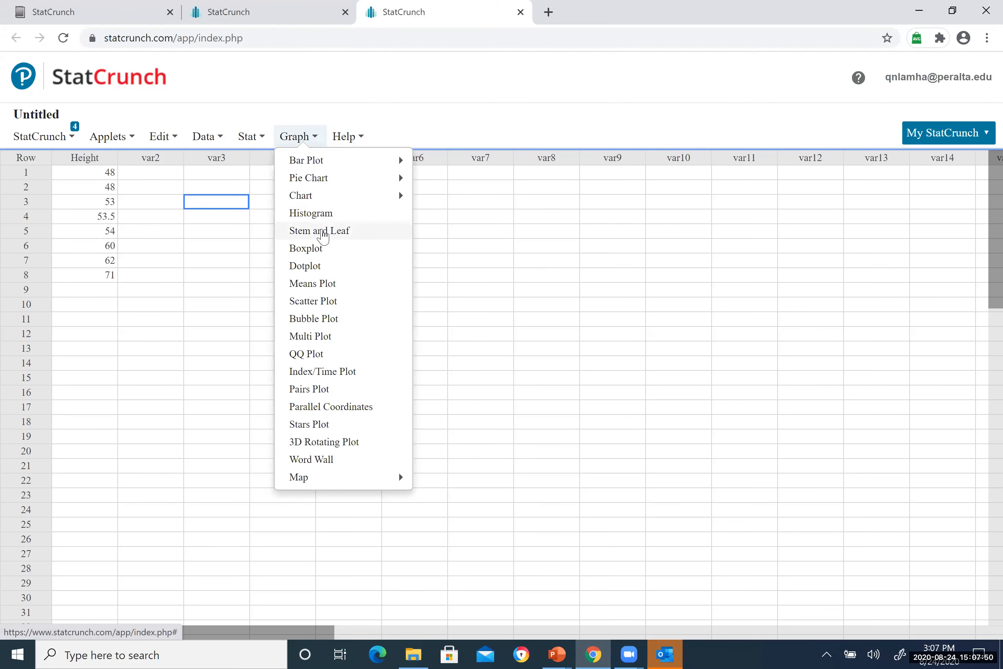
click(324, 231)
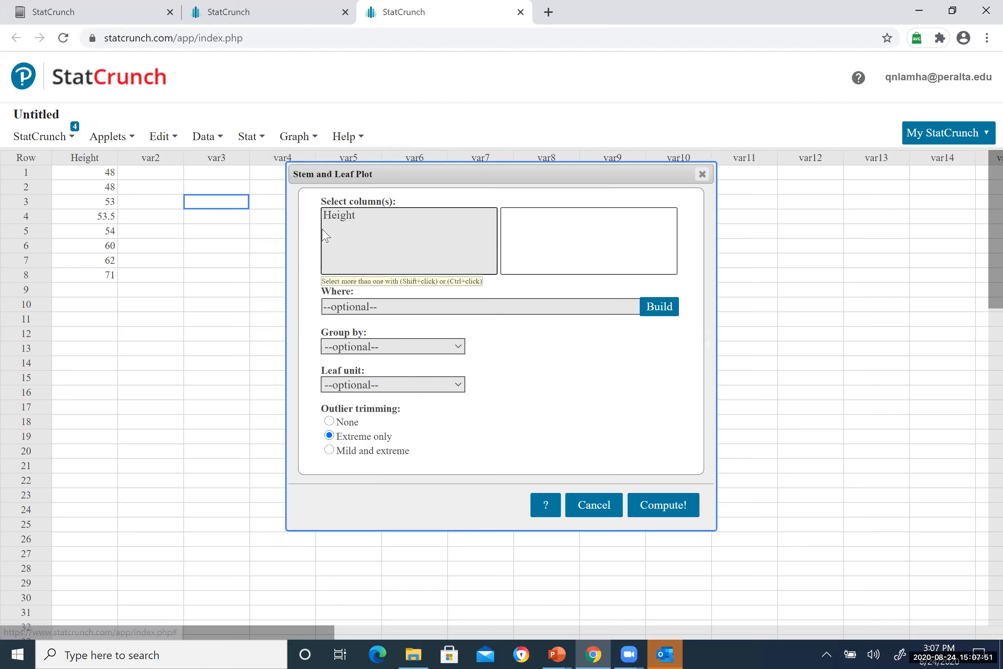
click(348, 219)
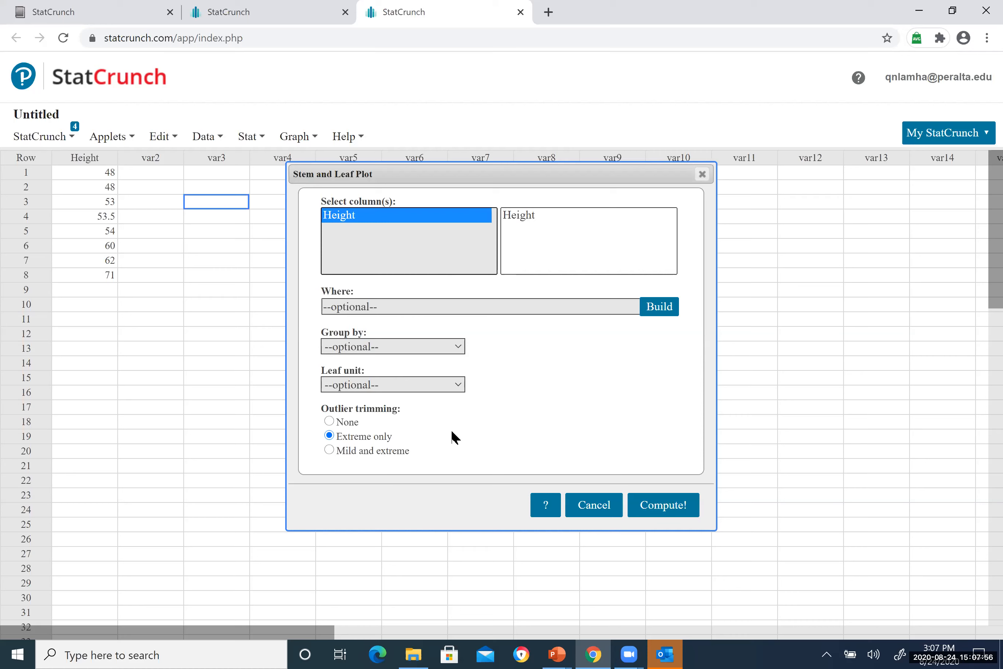
click(672, 512)
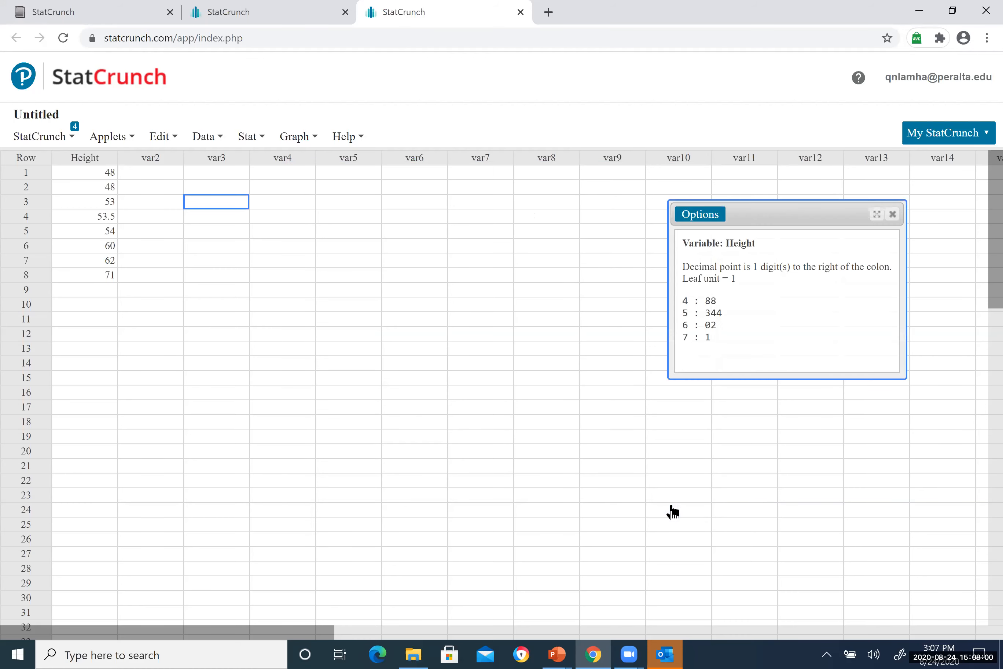
drag(767, 214, 242, 181)
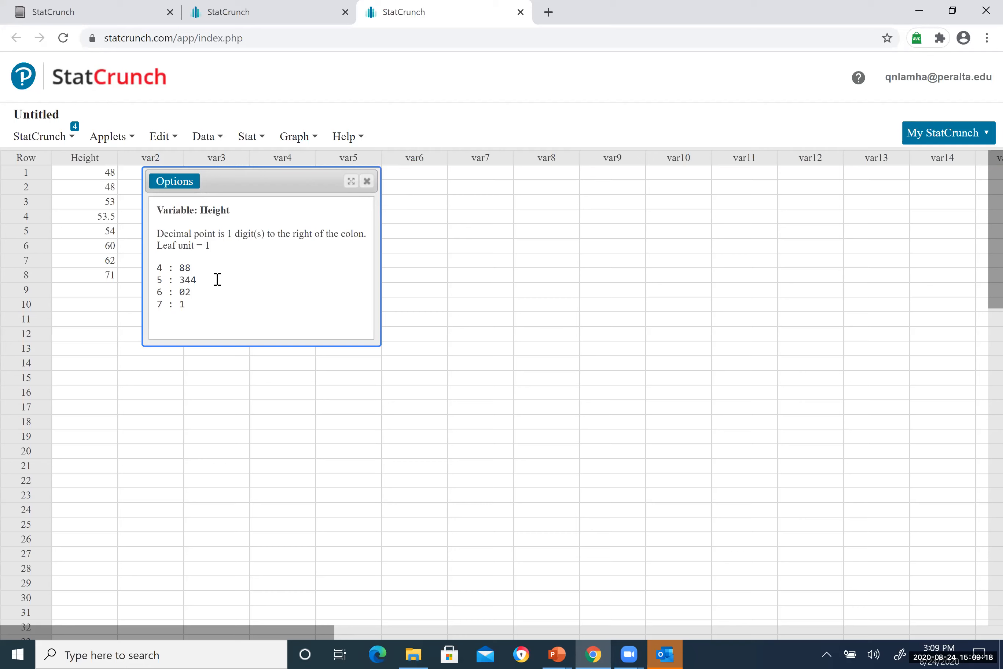
click(367, 183)
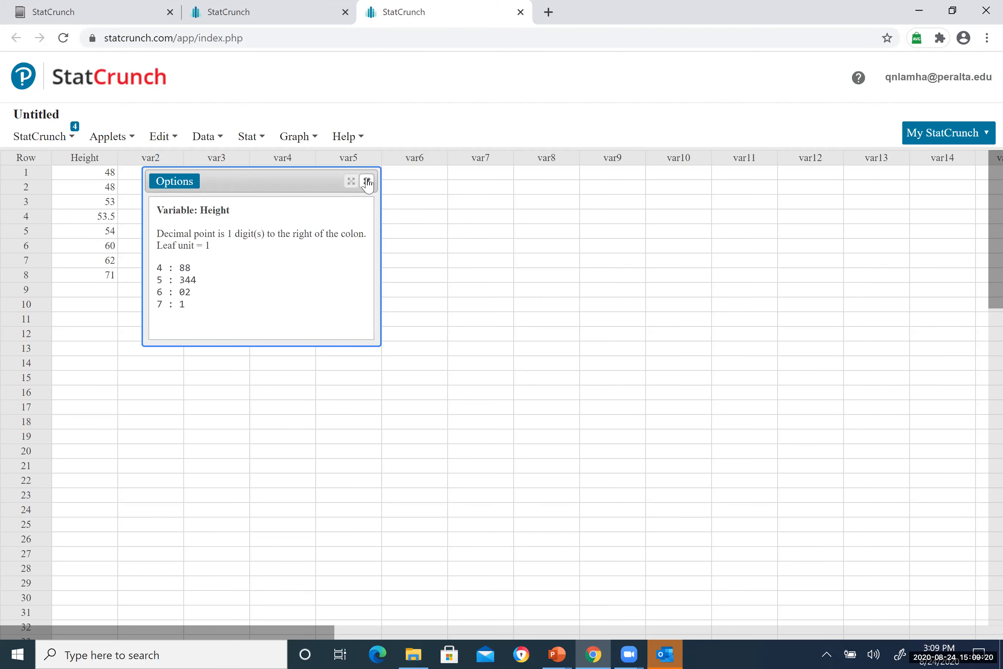
Create a horizontal boxplot of the Height column with Mean and Median markers.
click(316, 137)
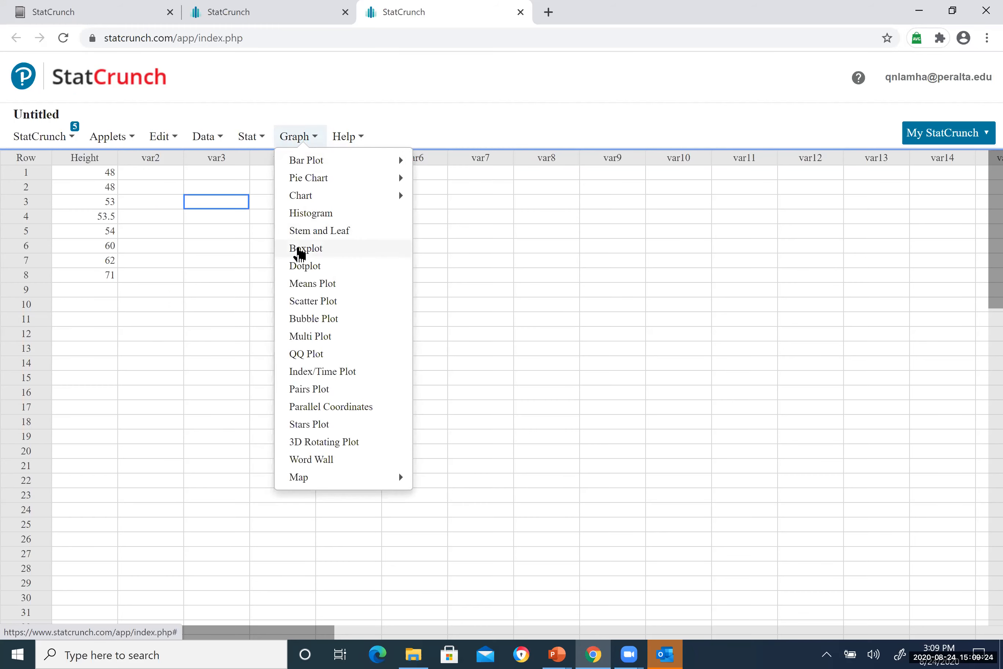
click(301, 254)
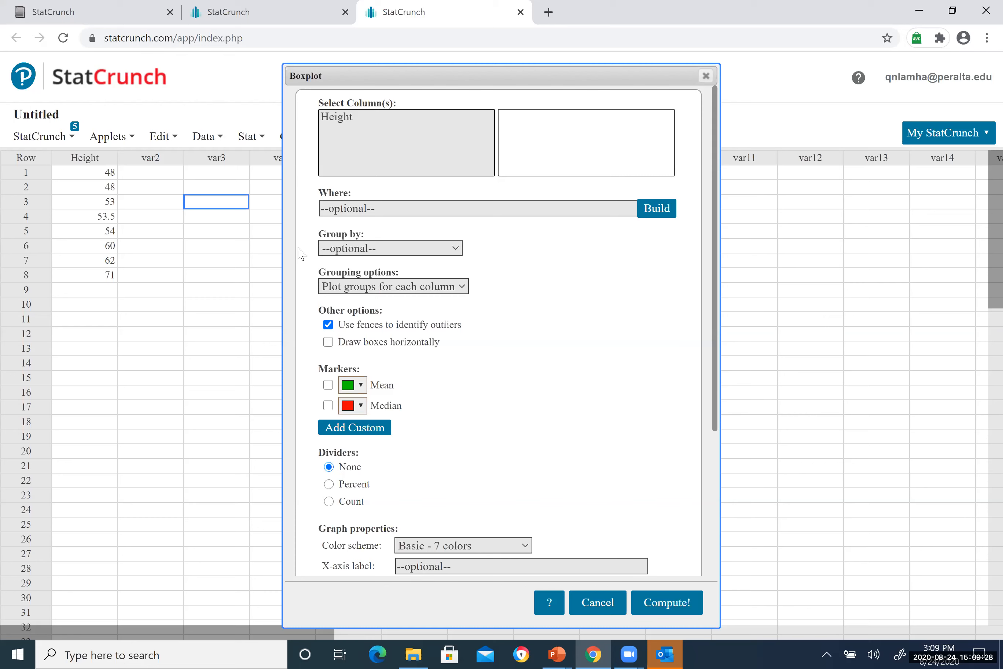
click(339, 119)
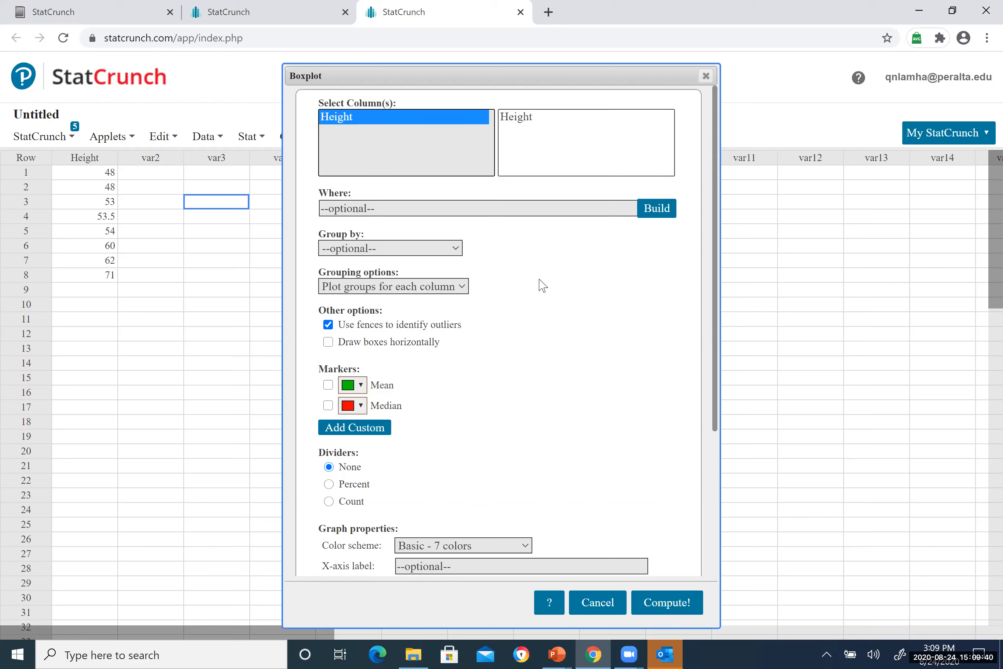
click(328, 385)
click(328, 405)
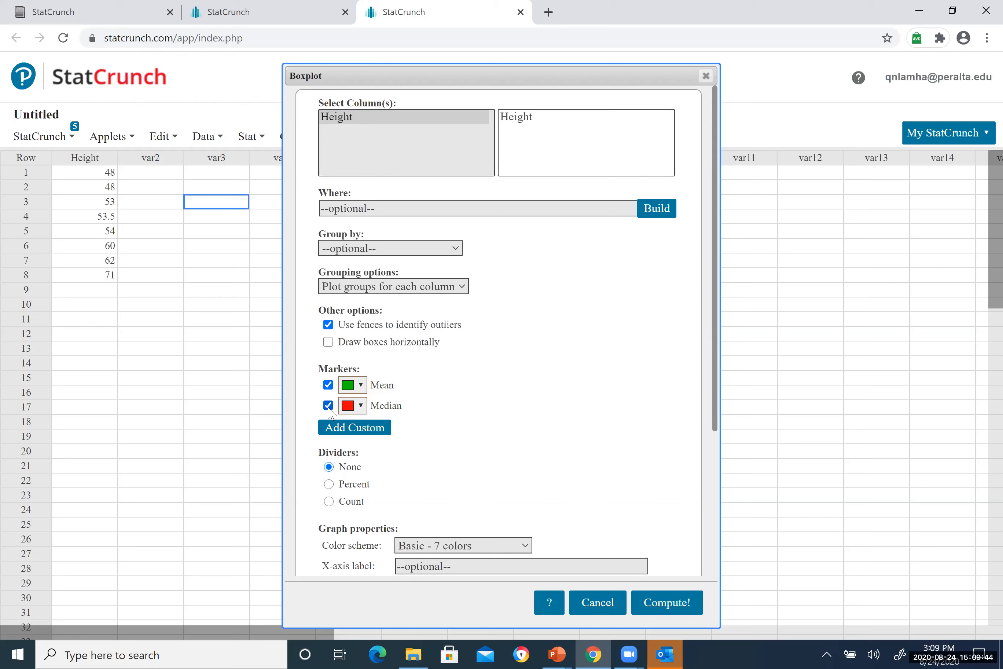
click(328, 342)
click(669, 600)
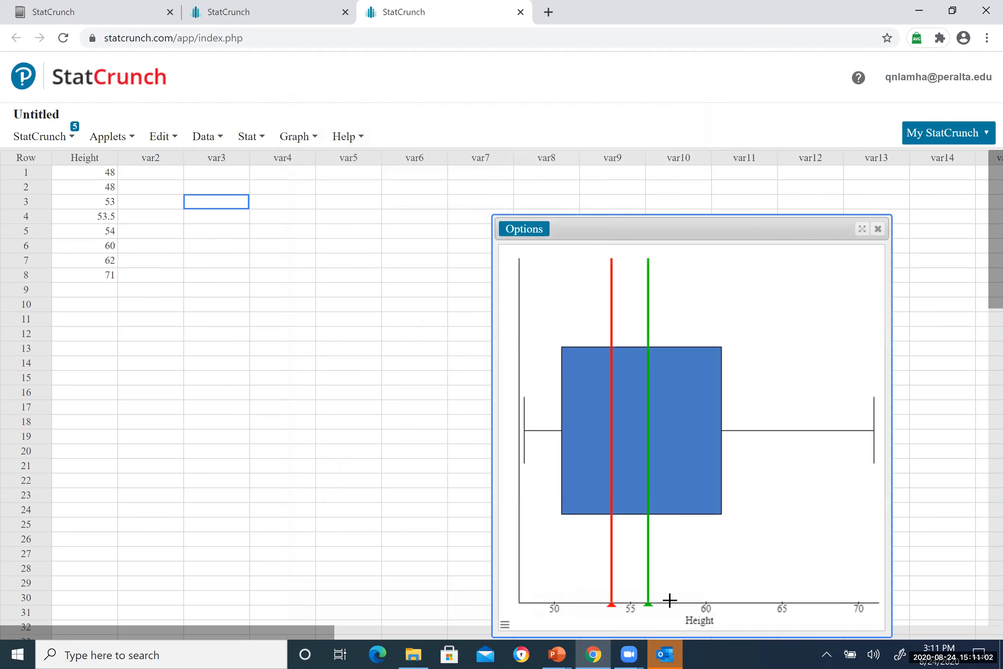
Examine the boxplot's median, mean, quartiles, IQR, and lower and upper limits, and close its window.
drag(672, 235, 308, 173)
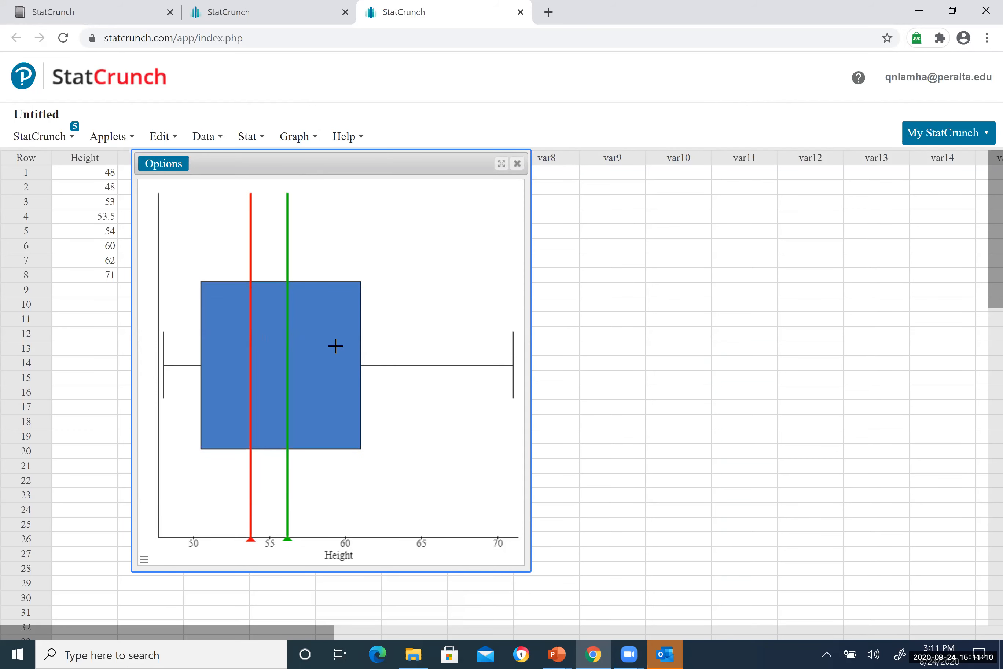
mouse_move(336, 346)
mouse_move(250, 322)
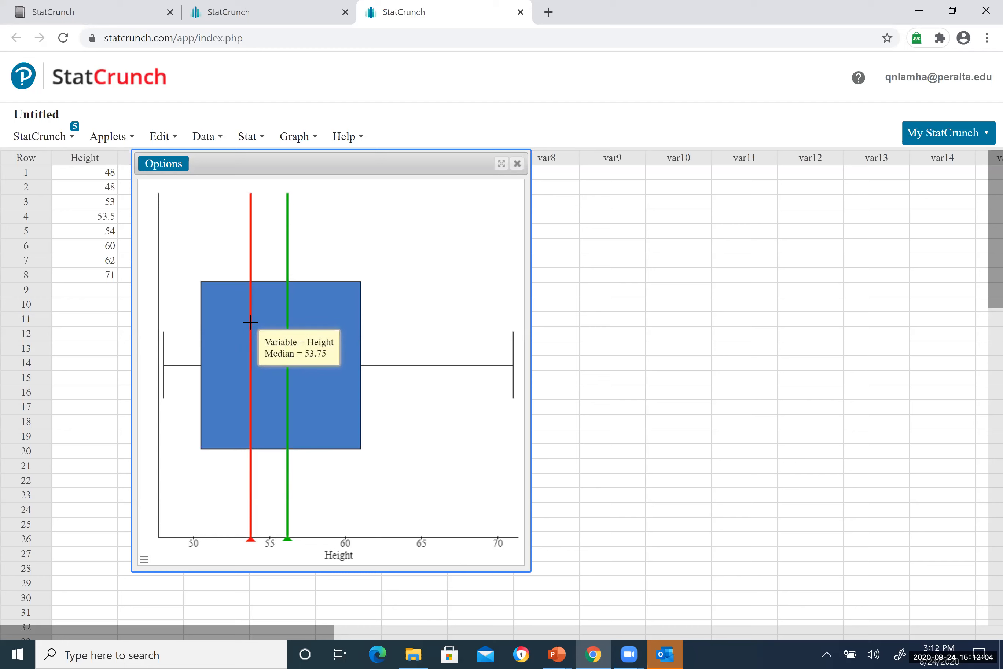
mouse_move(287, 335)
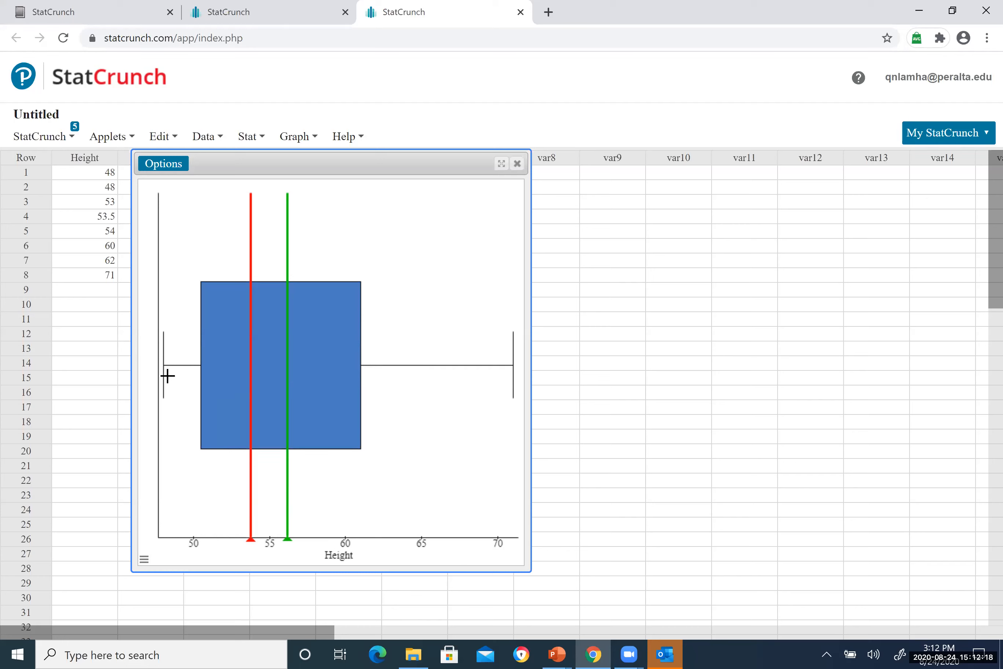
mouse_move(164, 370)
mouse_move(513, 365)
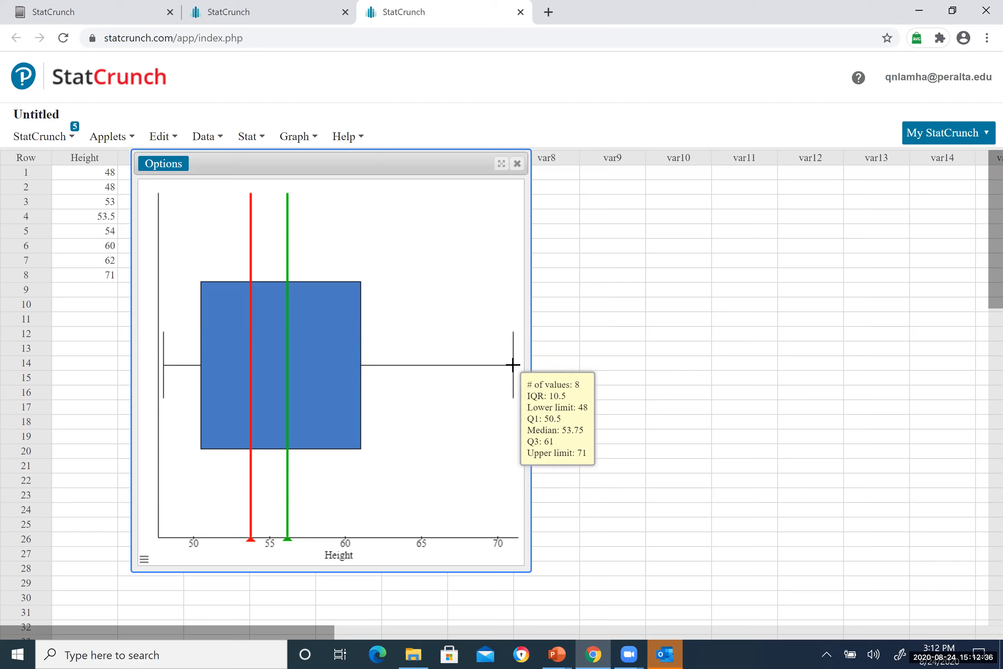
click(518, 164)
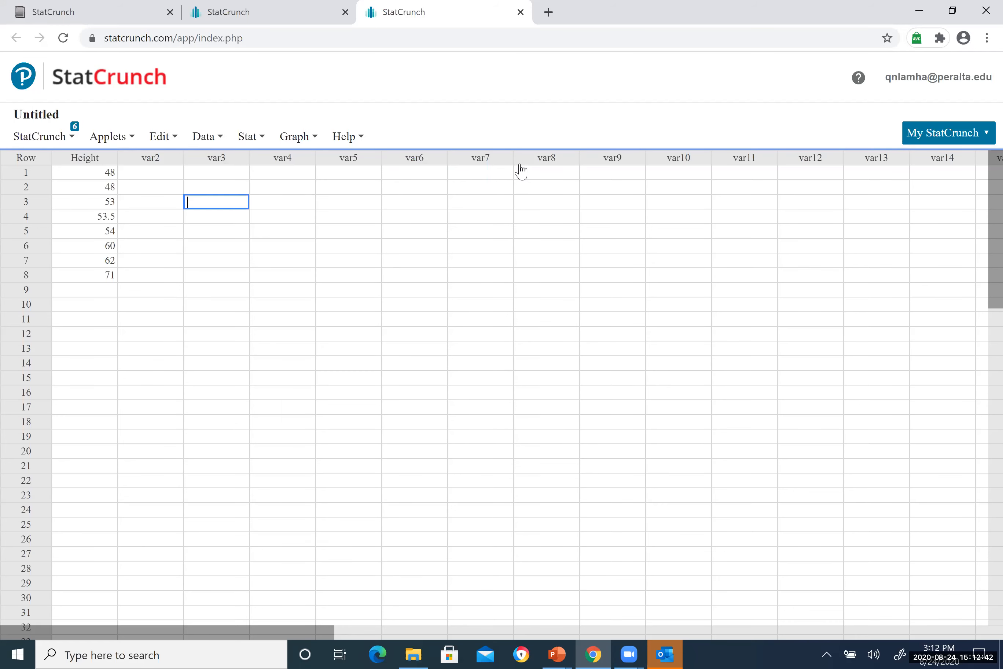
Add 90 to the Height column in row 9.
click(109, 287)
text(90)
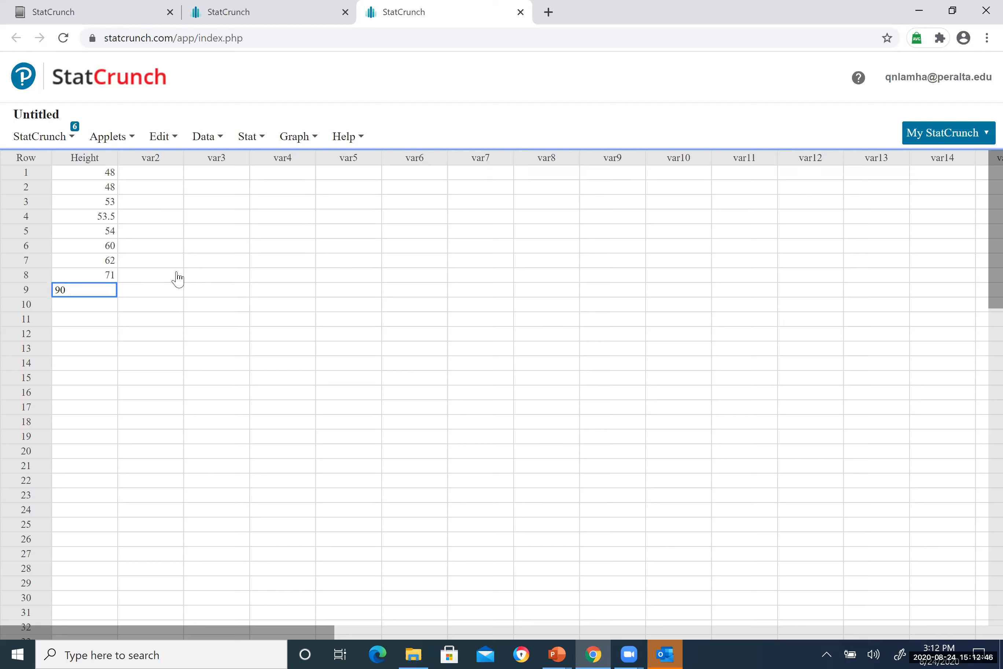
click(386, 288)
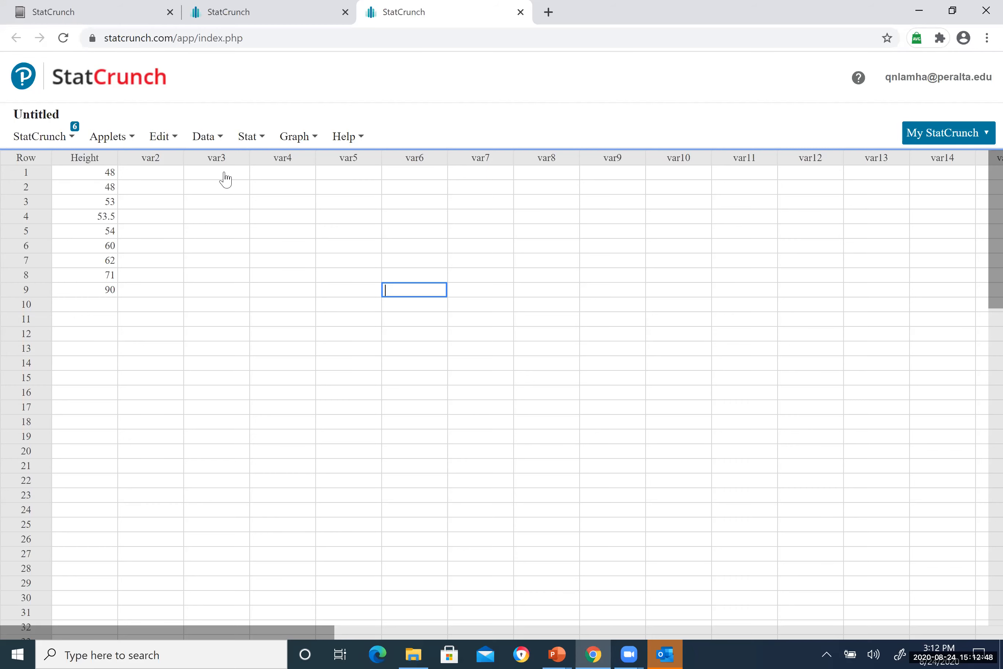
Create a horizontal boxplot of the Height column, including the row 9 value, with Mean and Median markers.
click(318, 138)
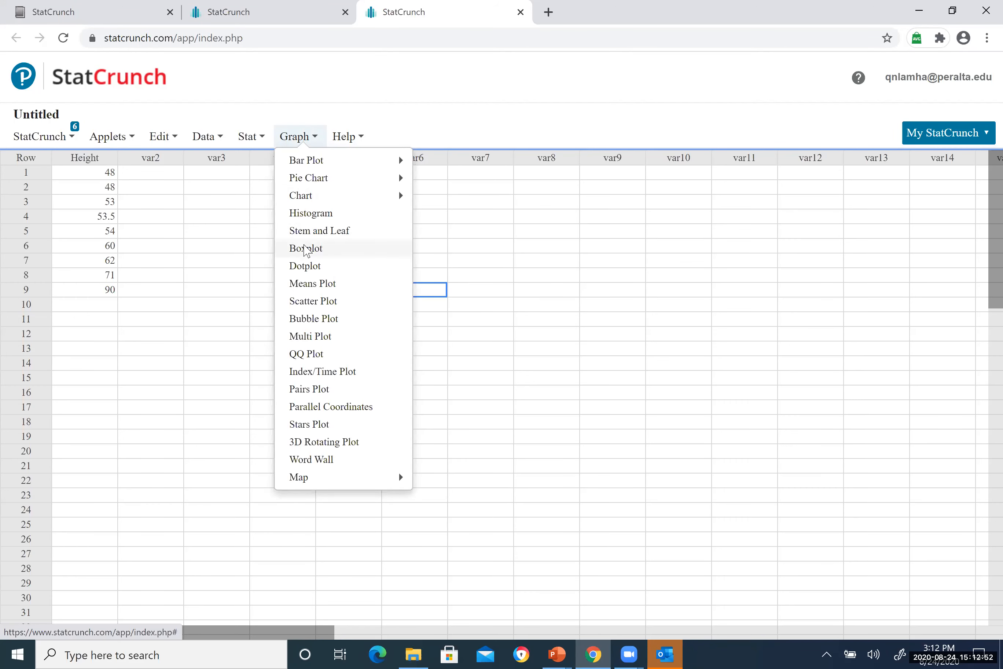
click(305, 251)
click(348, 123)
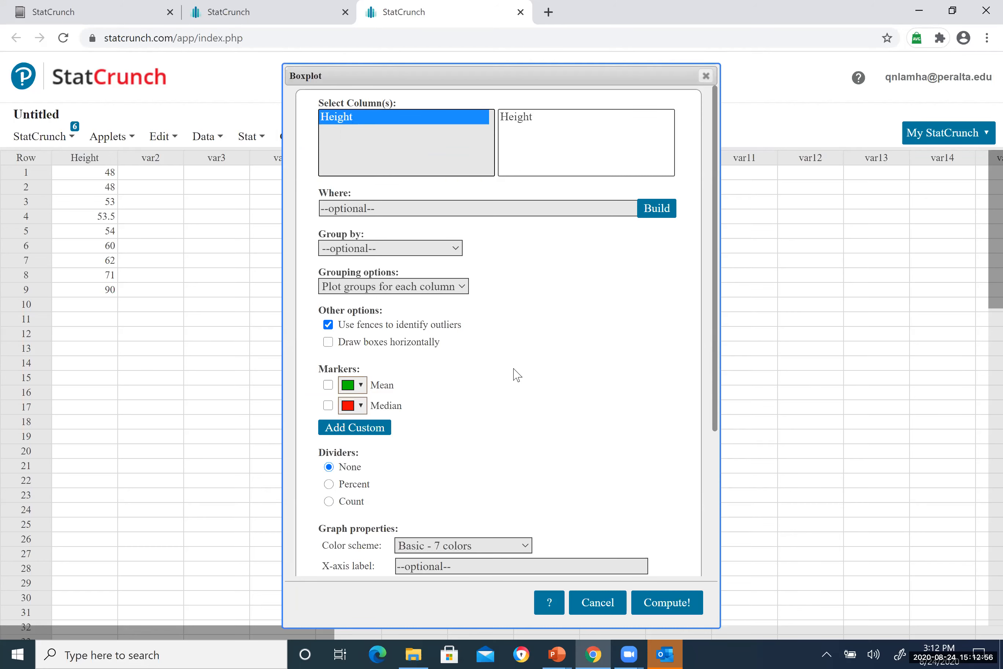
click(328, 342)
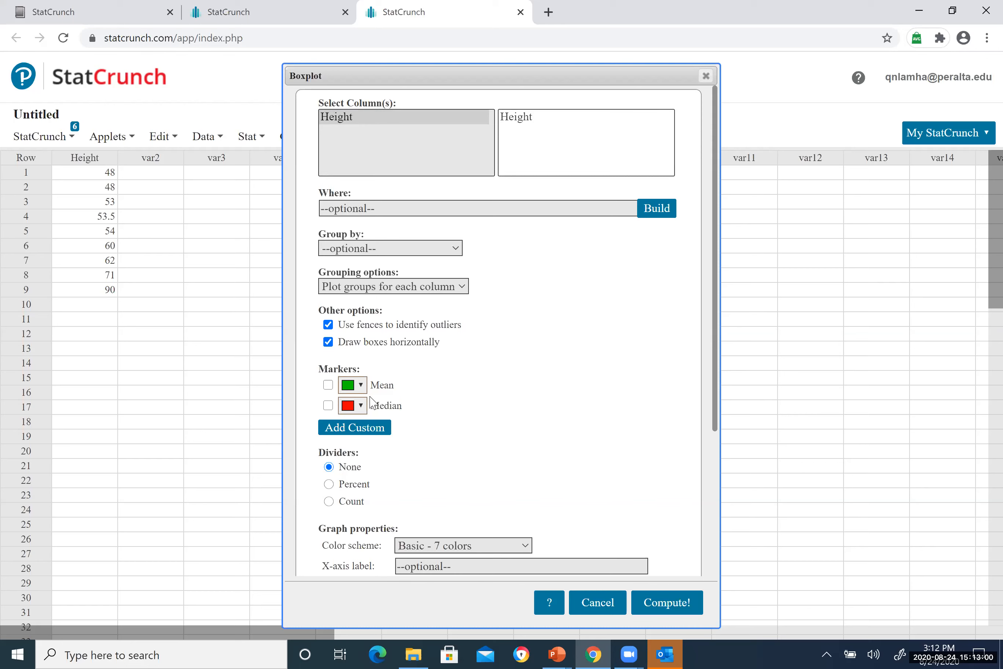
click(328, 385)
click(328, 405)
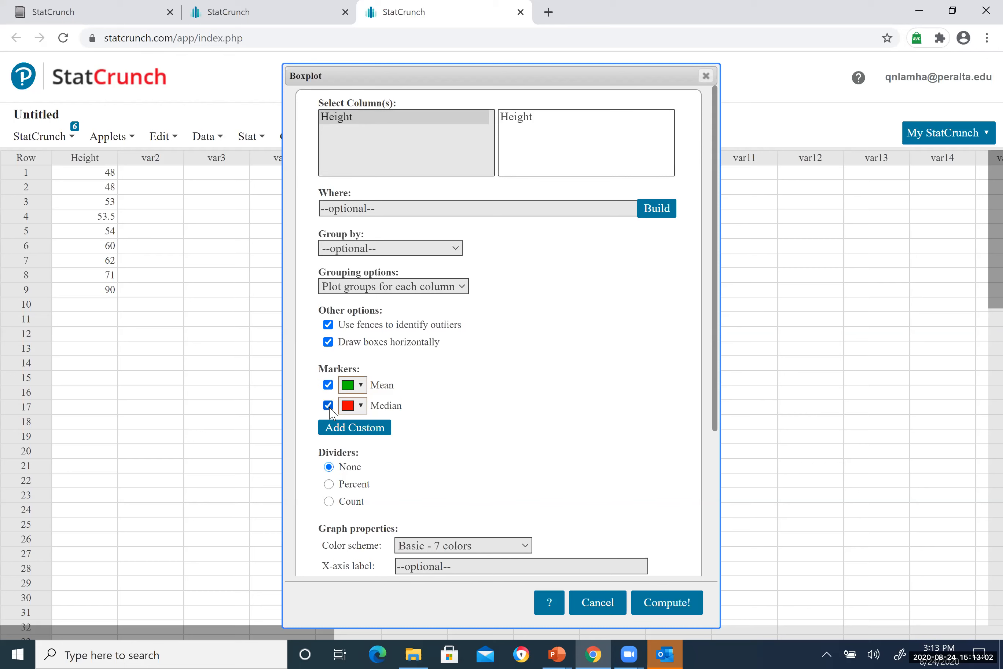
click(681, 603)
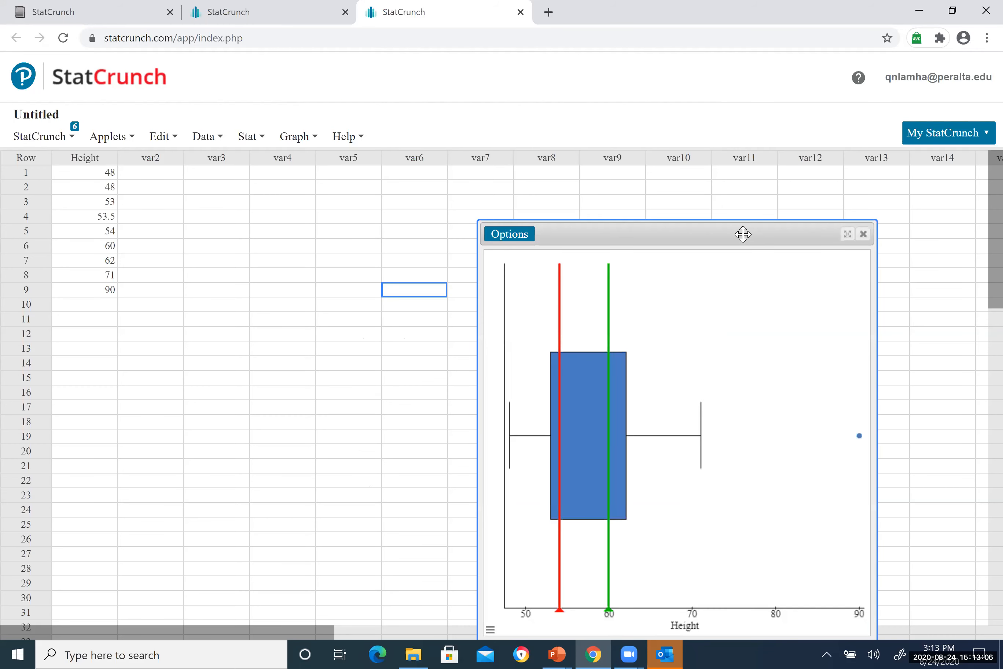
Move the boxplot beside the data, examine its outlier, upper whisker, median and mean, and close its window.
drag(743, 234, 398, 120)
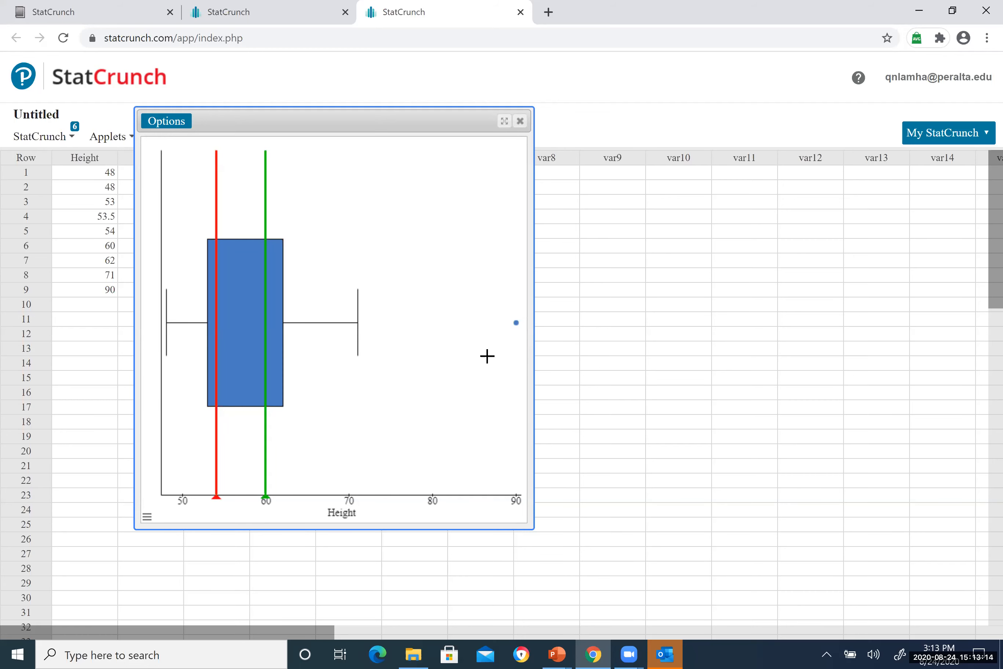
mouse_move(356, 323)
mouse_move(216, 339)
mouse_move(266, 340)
click(520, 122)
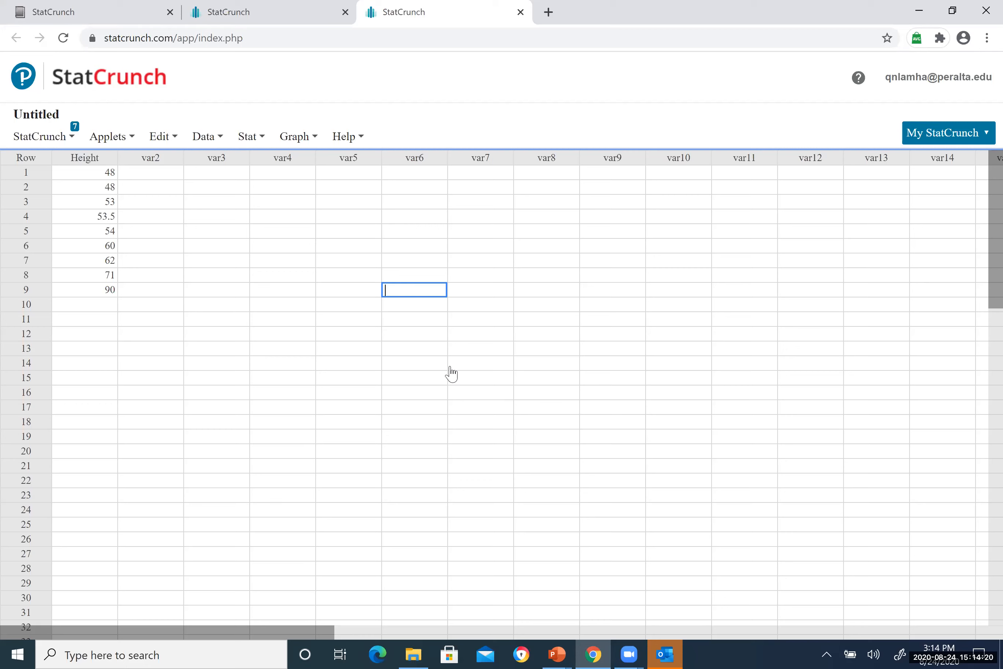
Clear the value in row 9 of the Height column.
click(108, 286)
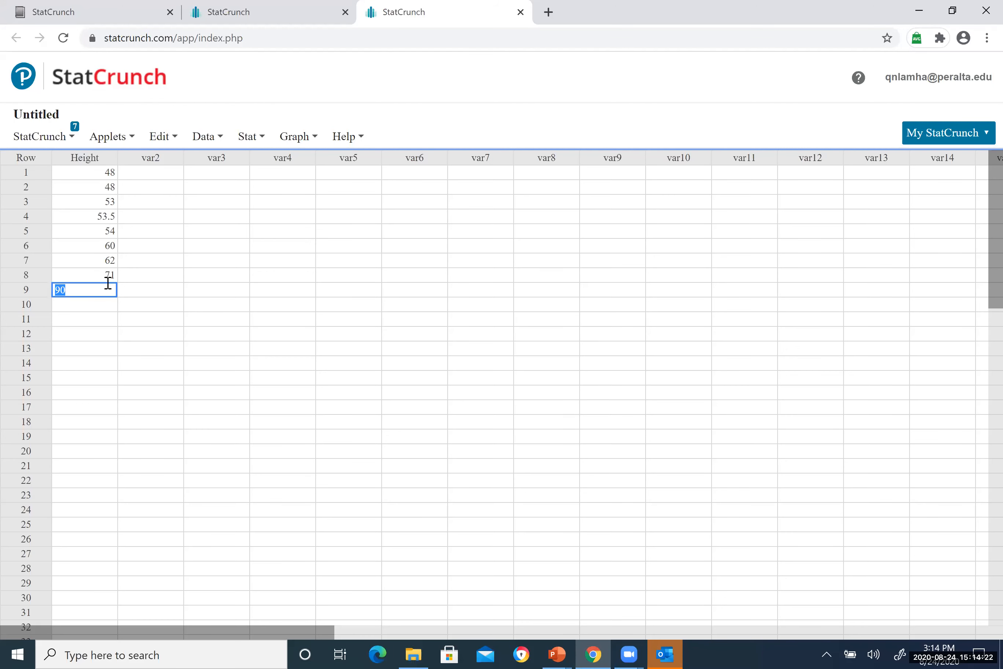
key(BackSpace)
click(317, 142)
click(314, 140)
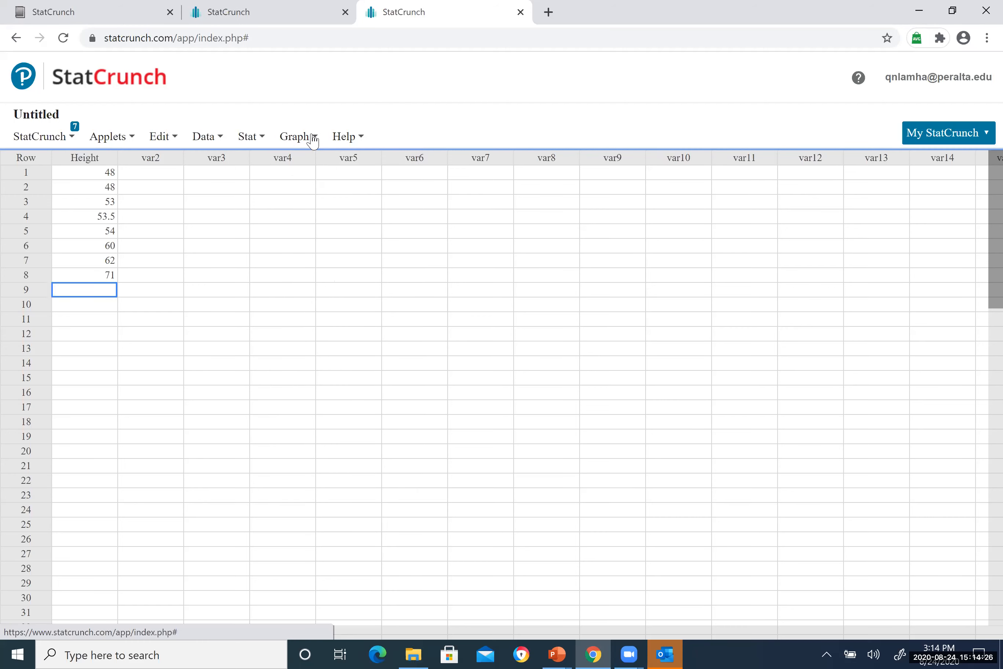
Create a horizontal boxplot of the eight remaining Height values with Mean and Median markers.
click(314, 140)
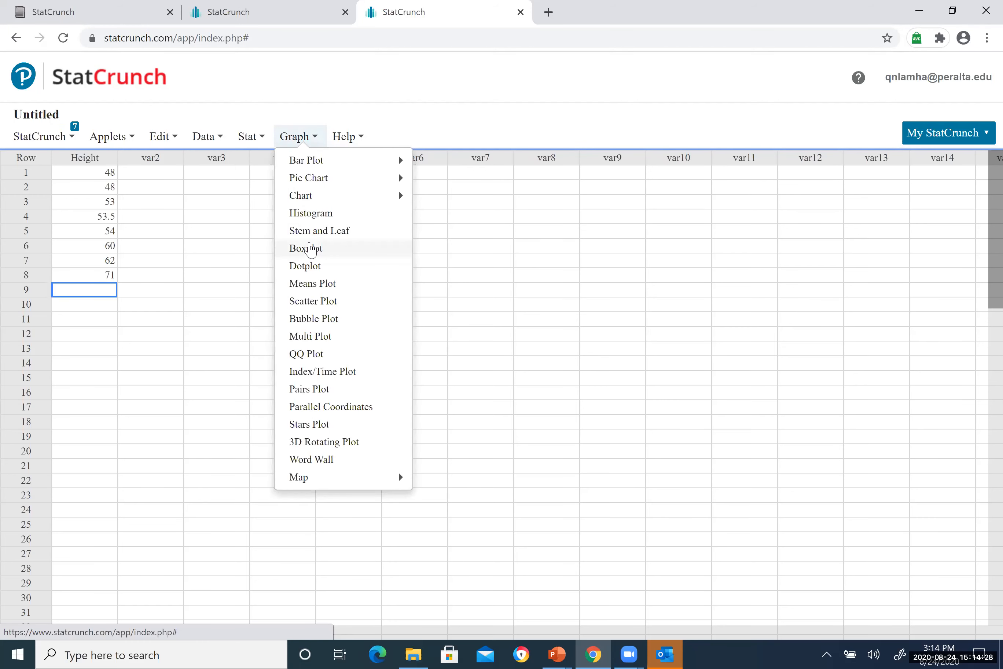
click(311, 248)
click(348, 117)
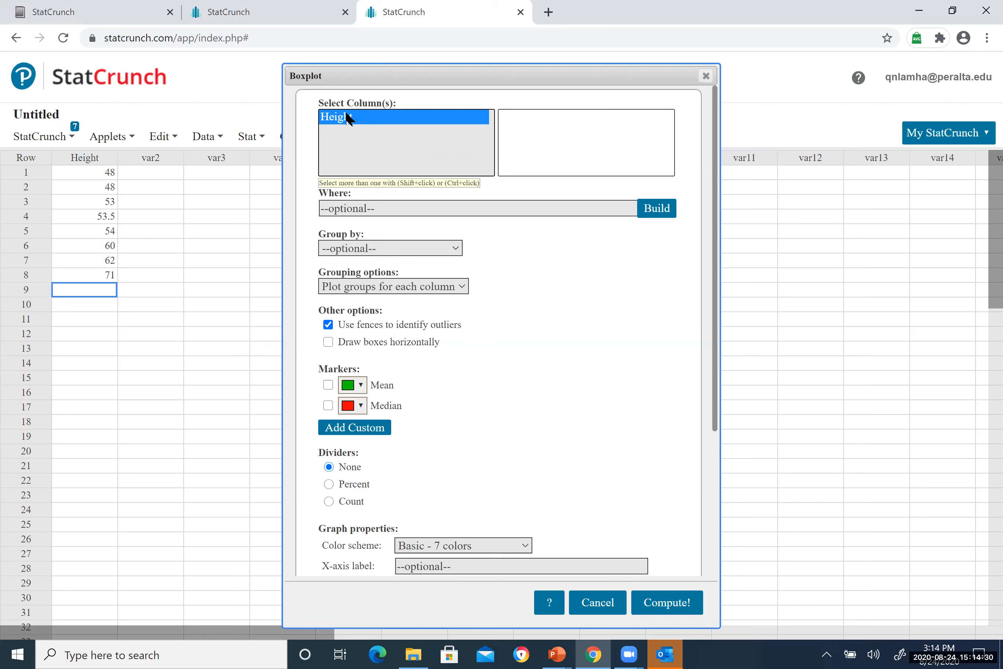
click(329, 394)
click(328, 385)
click(328, 405)
click(328, 342)
click(674, 606)
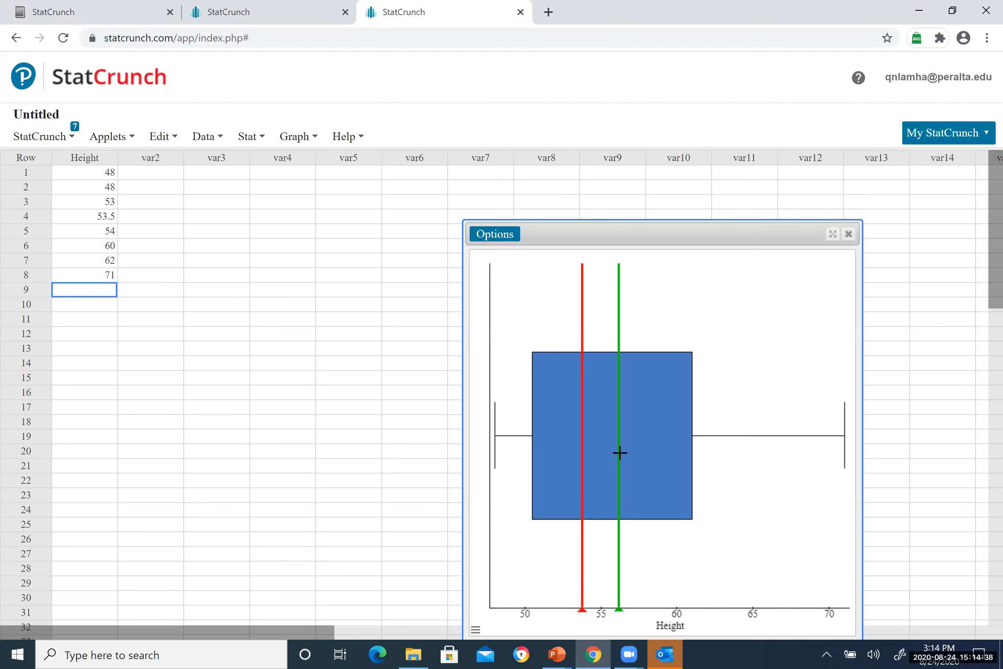
Examine the mean and median on the boxplot without the outlier, and close its window.
mouse_move(619, 453)
mouse_move(609, 426)
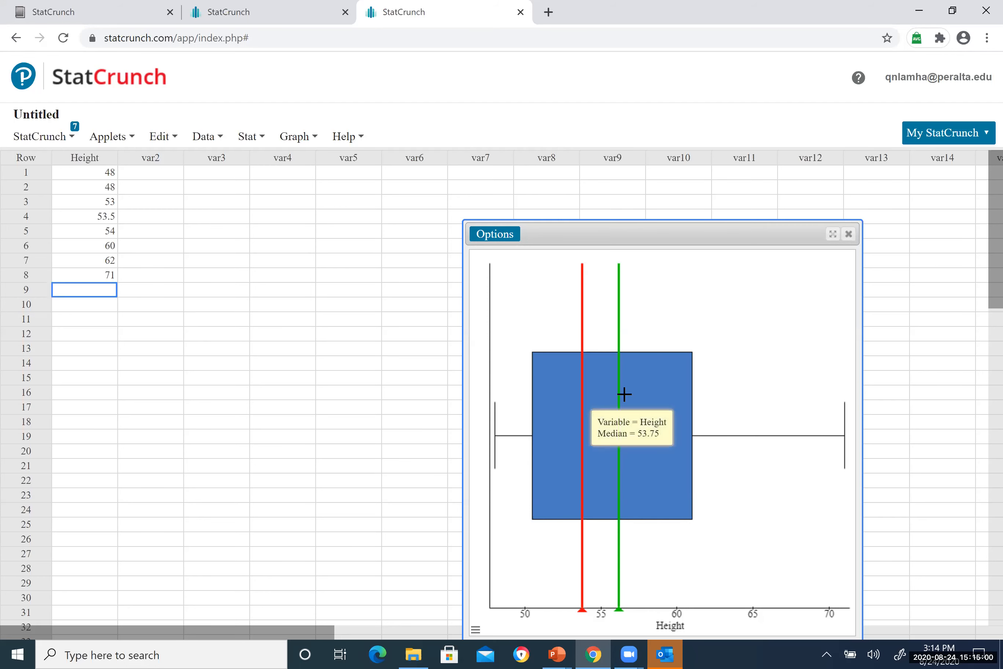
mouse_move(659, 424)
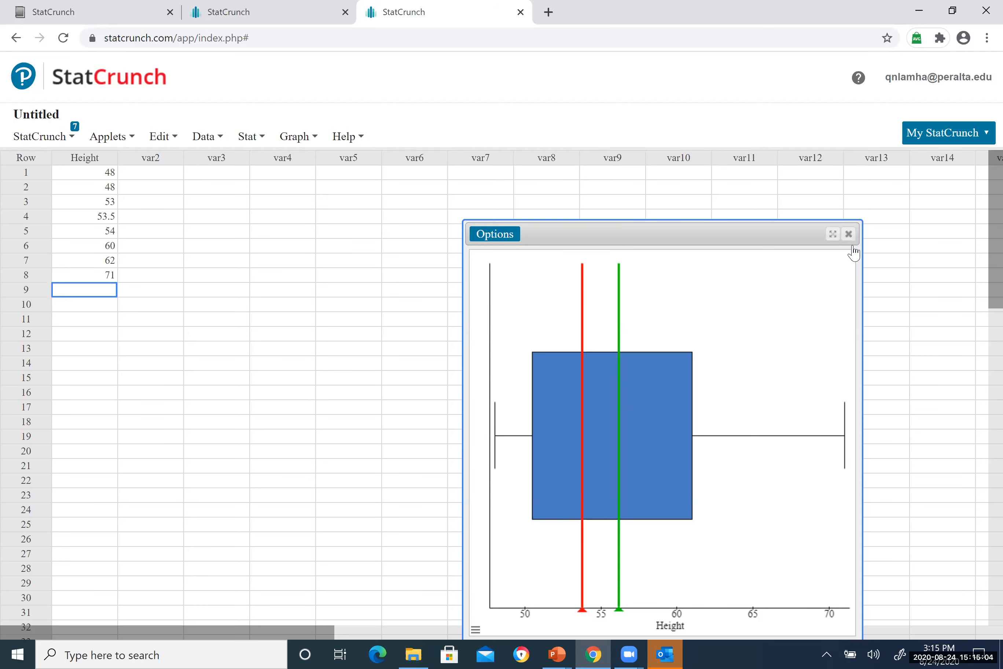
click(848, 234)
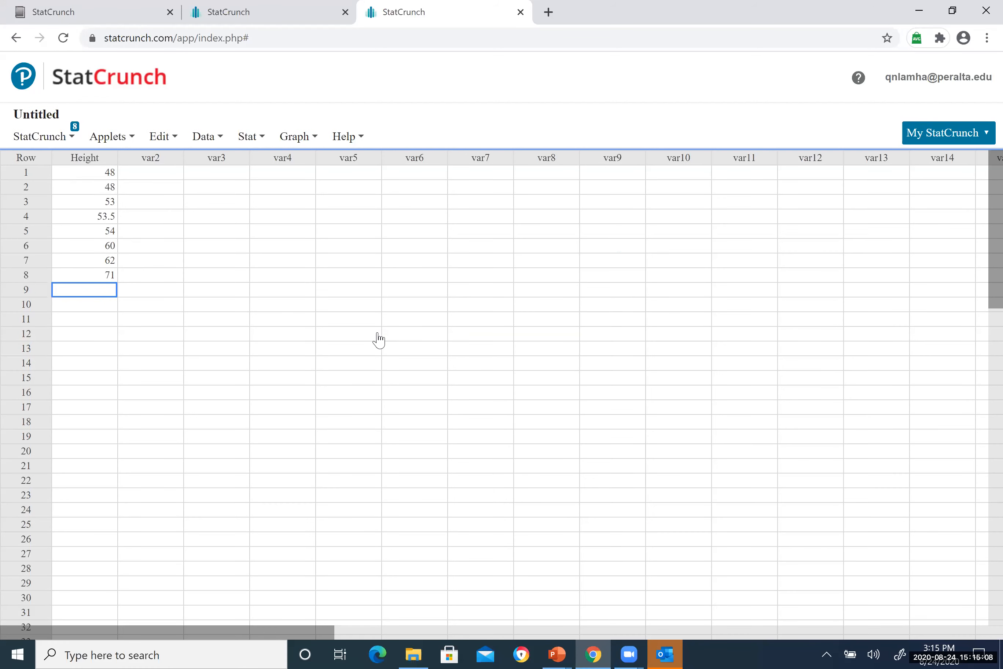
Create a dotplot of the Height column with the default settings.
click(314, 145)
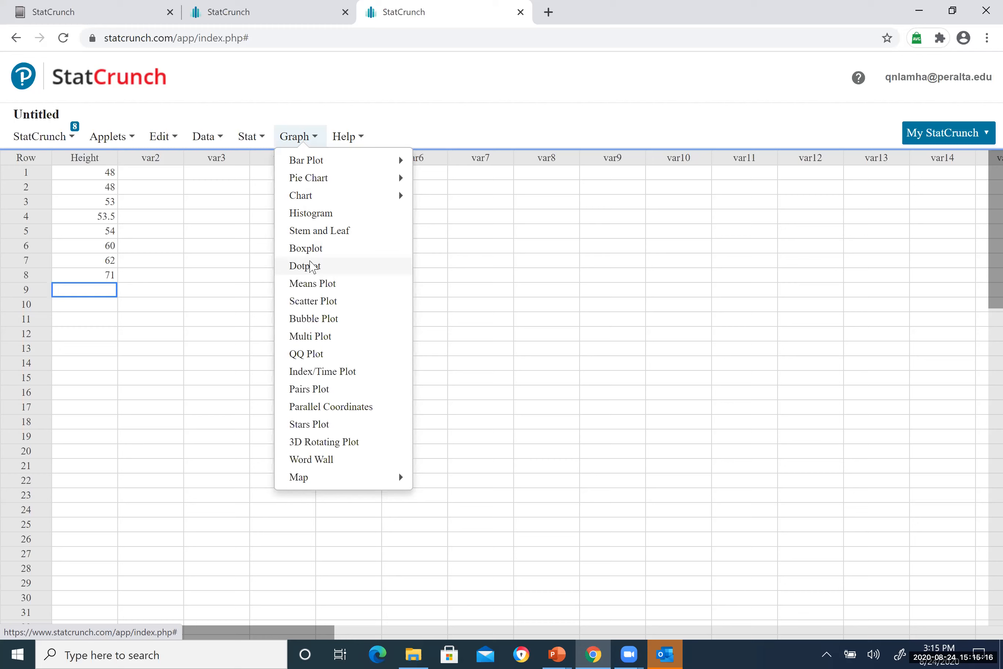
click(311, 266)
click(333, 121)
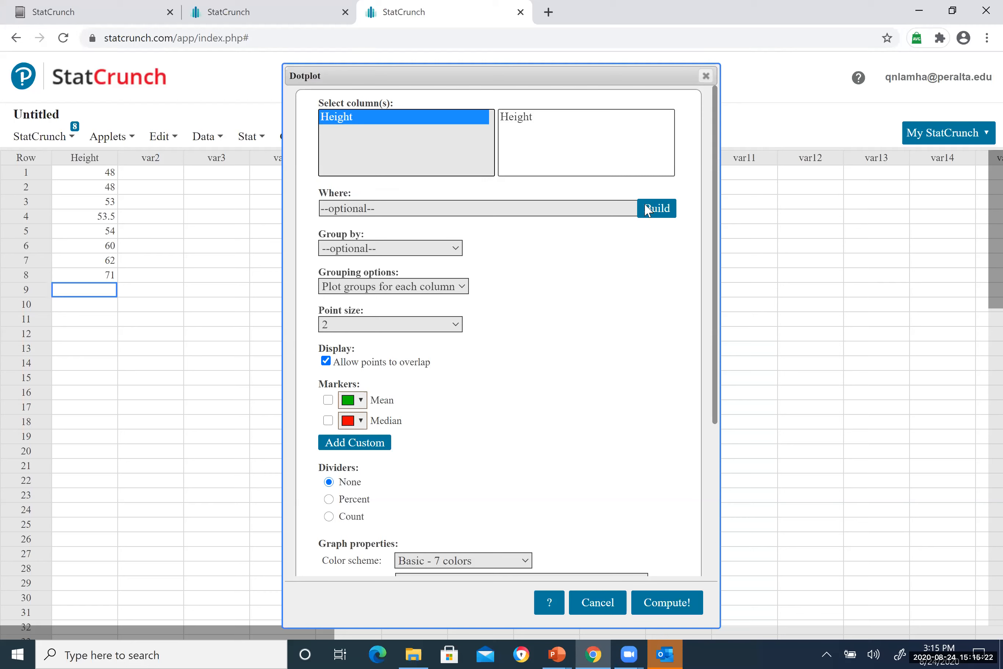
click(659, 603)
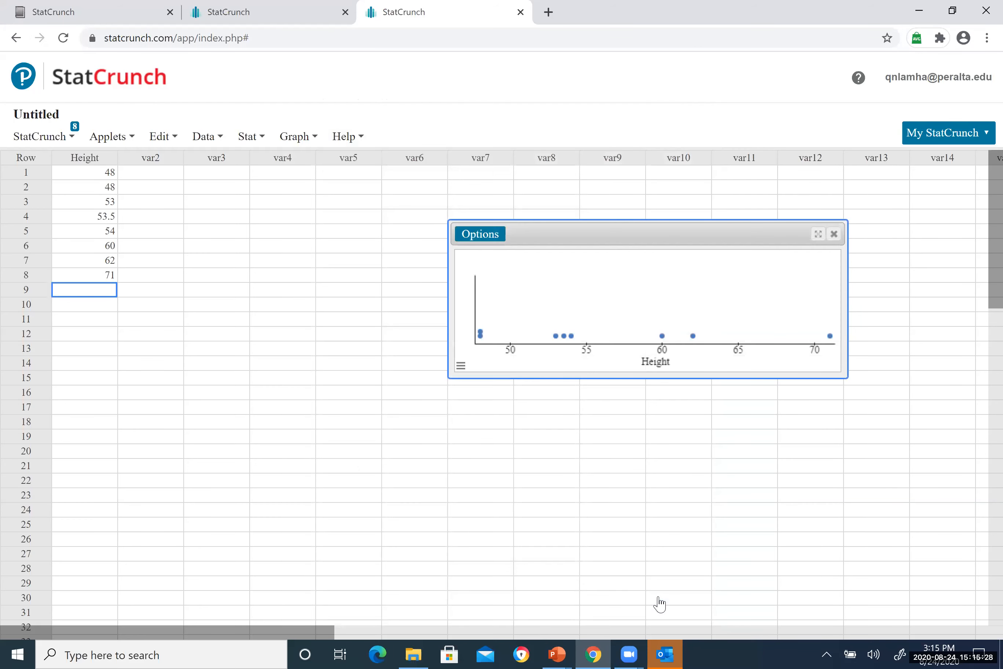
Move the dotplot beside the data, check the available graph options, and close its window.
drag(590, 236, 316, 186)
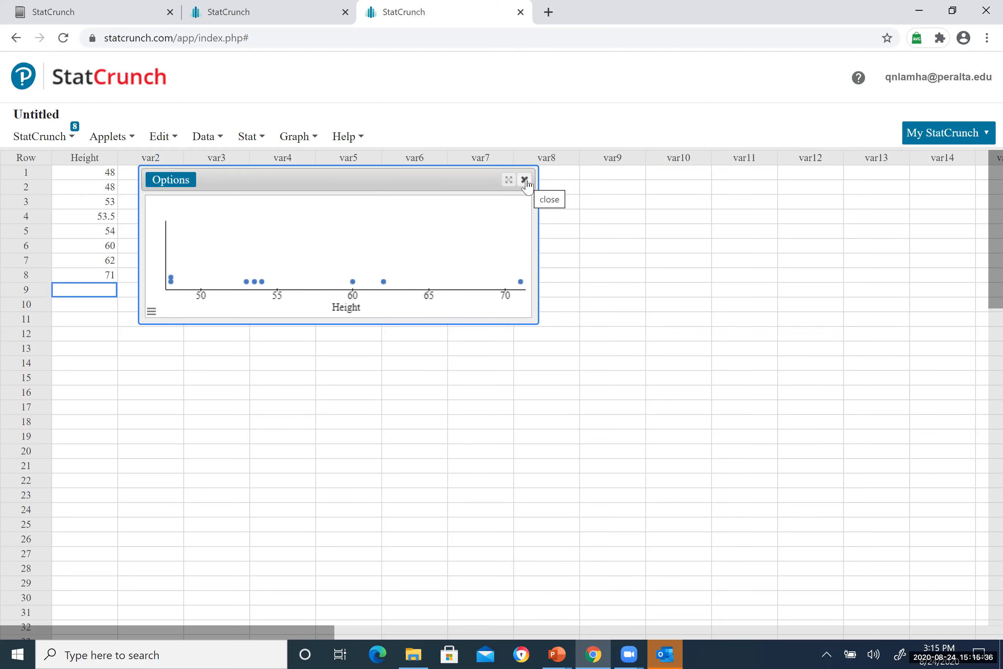
click(167, 181)
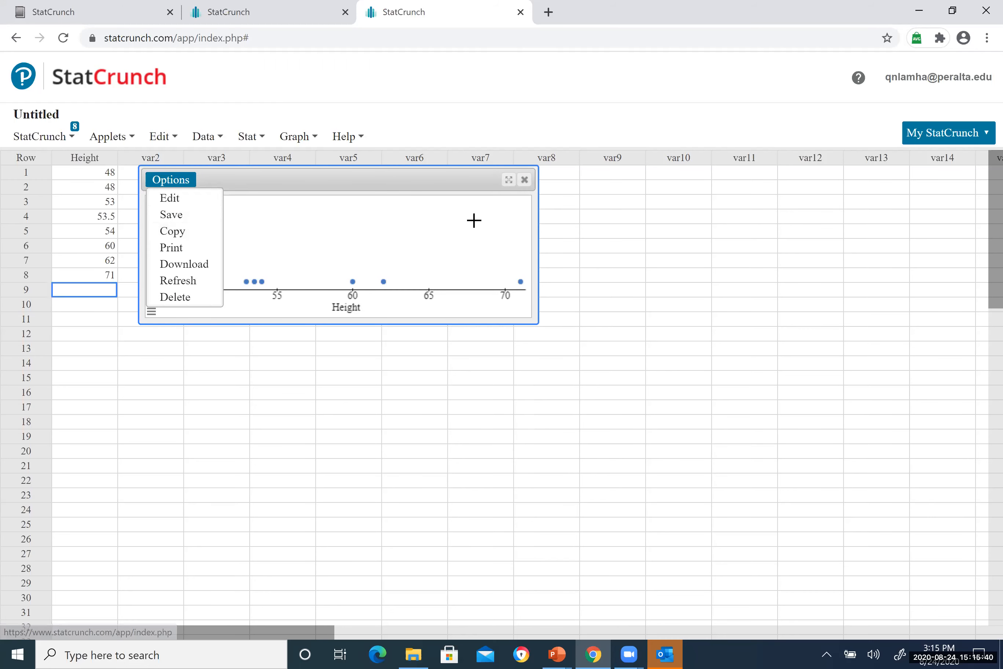
click(492, 224)
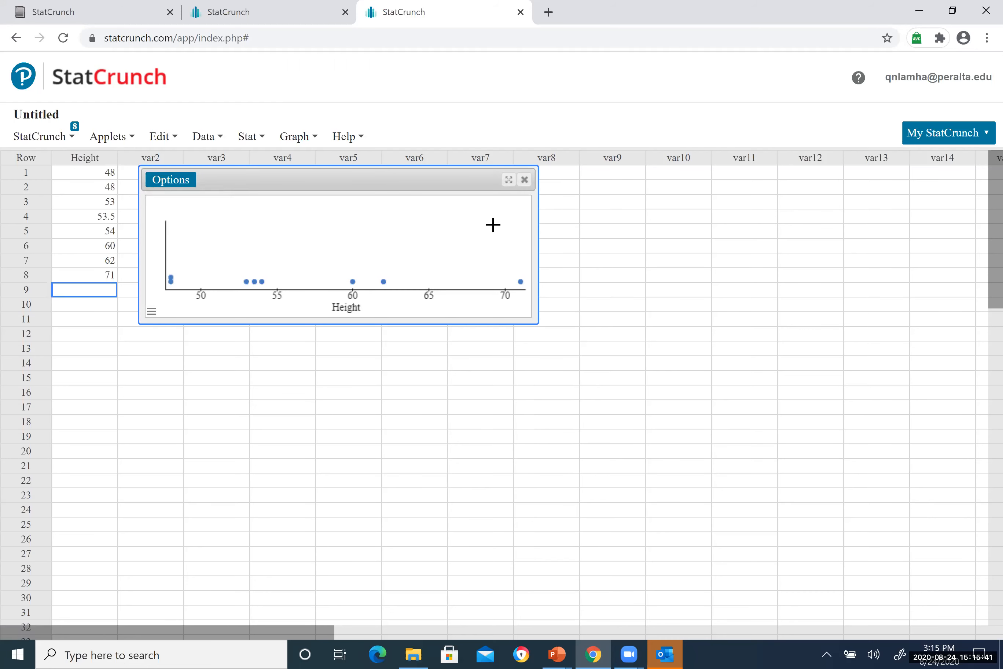
click(525, 180)
Open the Scatter Plot settings, and rename the var2 column as weight before closing them without plotting.
click(315, 140)
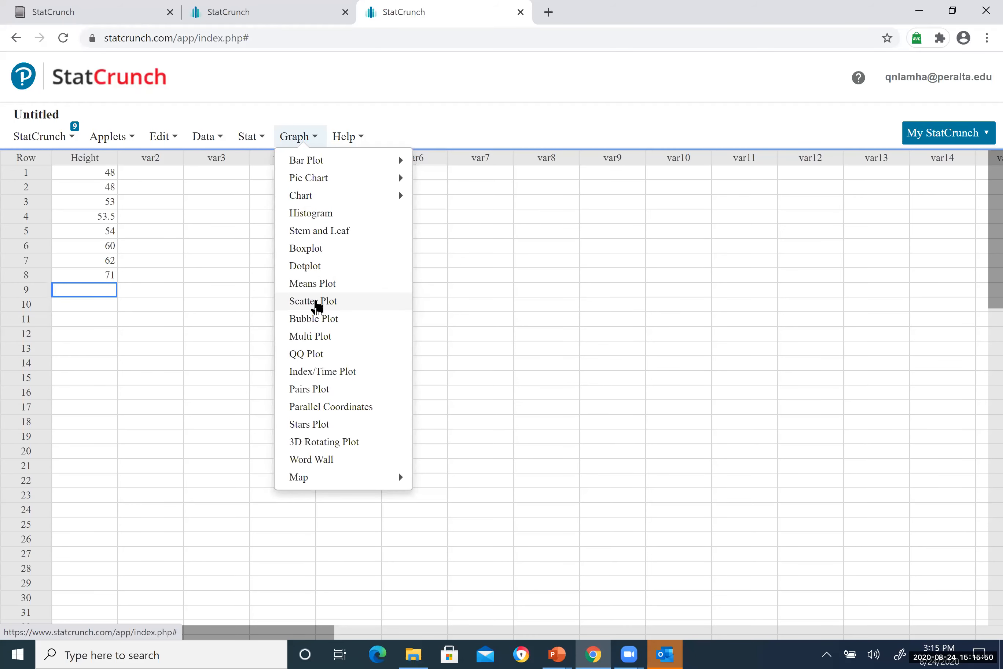
click(317, 304)
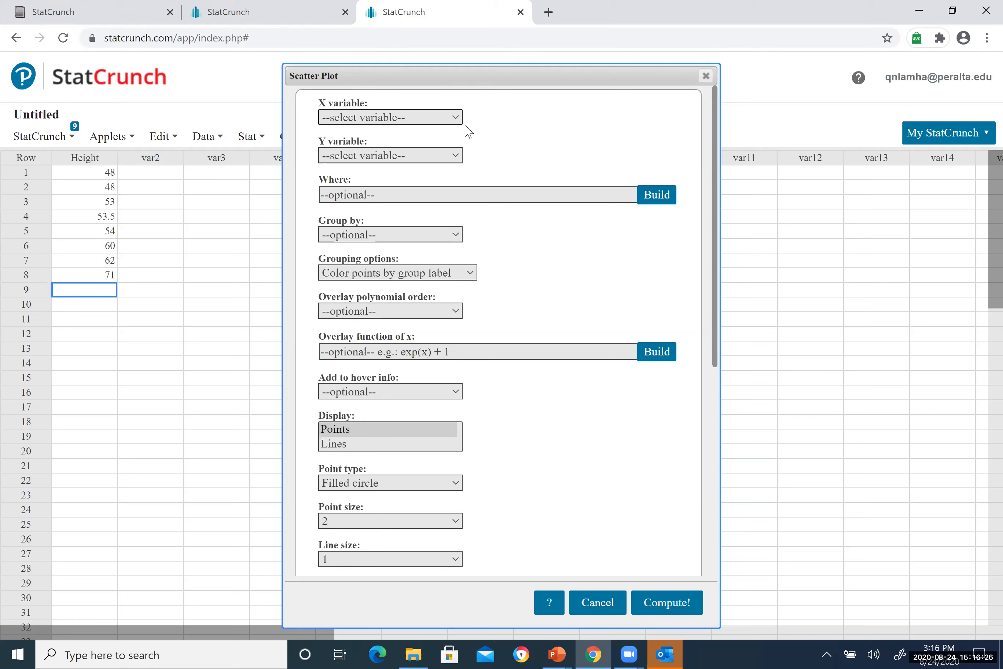
click(167, 157)
text(weight)
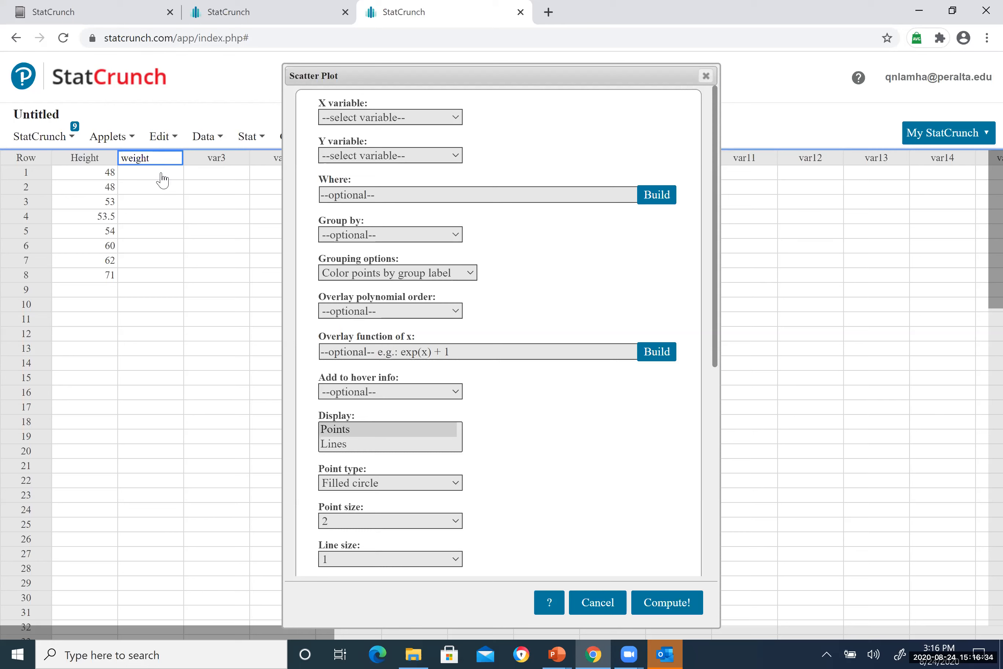
click(163, 172)
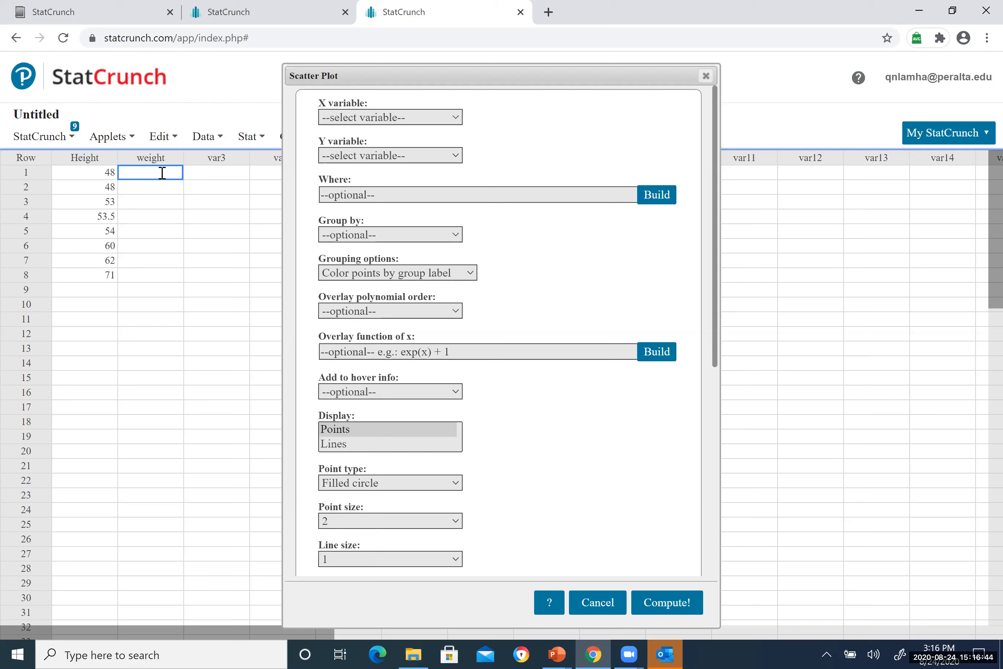
click(706, 77)
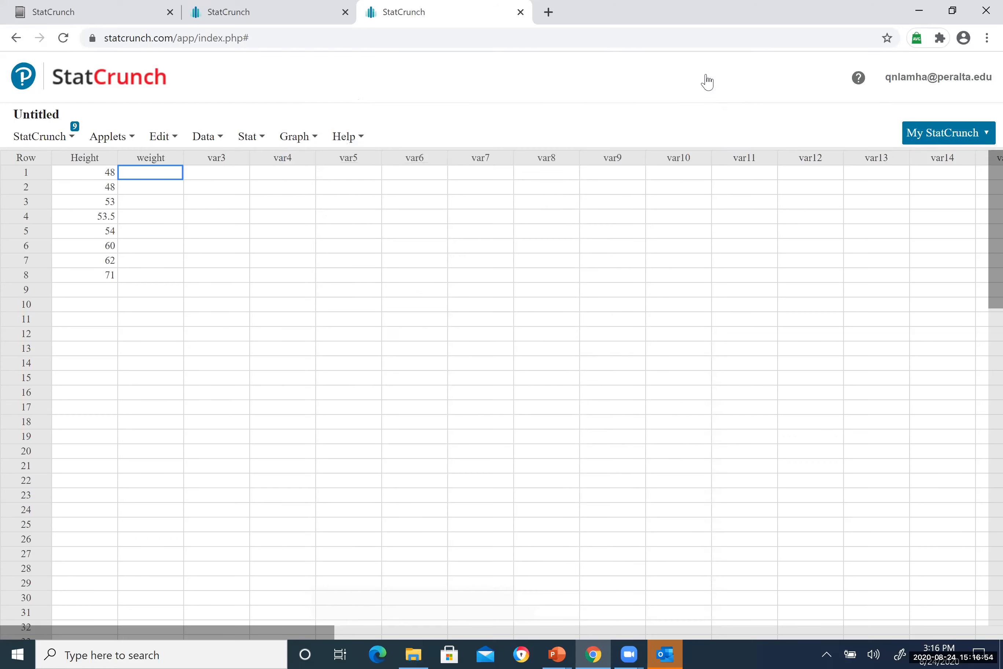
click(309, 142)
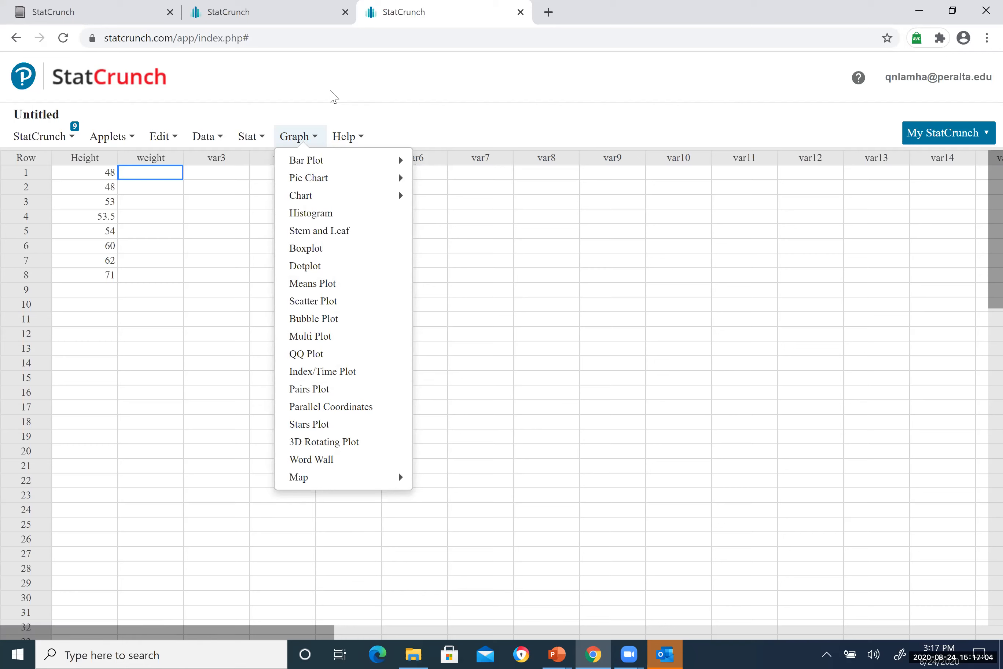
click(332, 95)
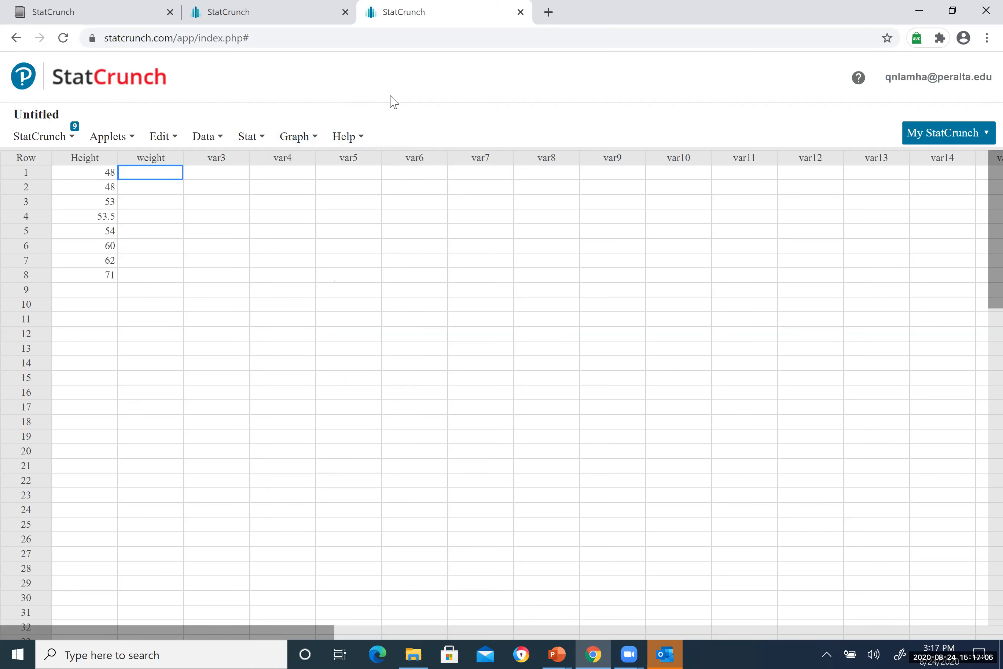